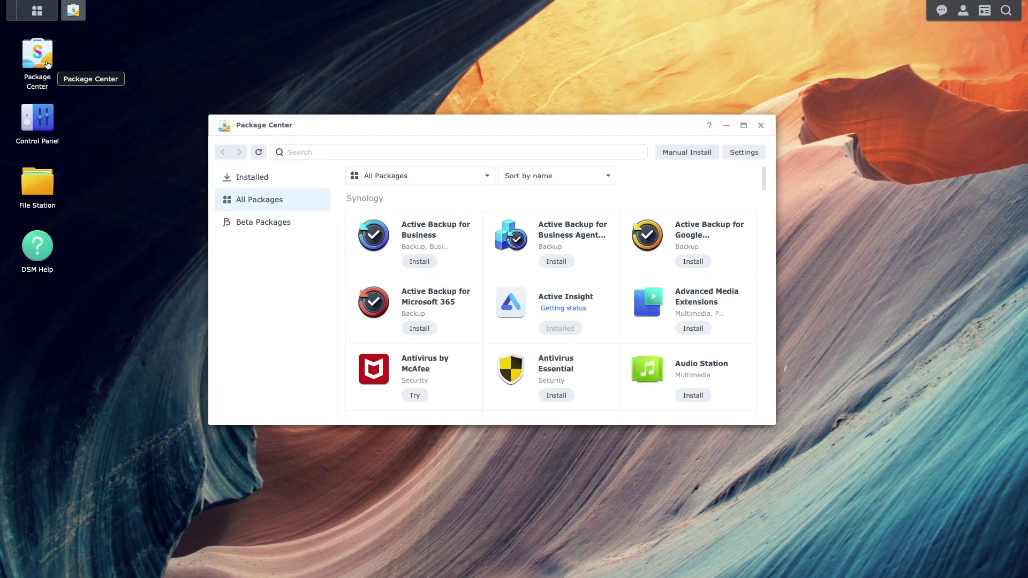
Search Package Center for 'virtual' and install Virtual Machine Manager.
click(300, 152)
text(virtual)
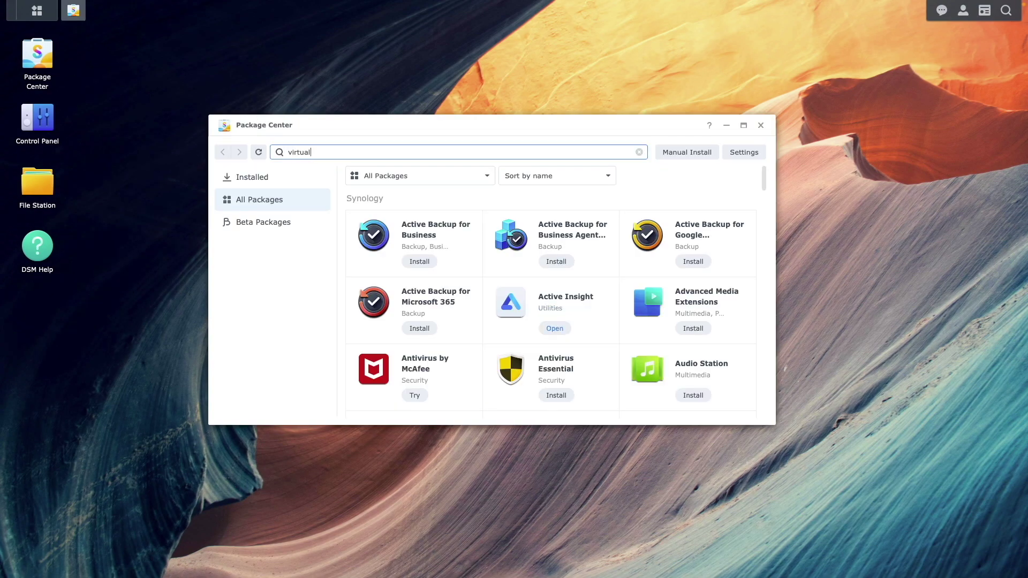
click(419, 238)
click(547, 388)
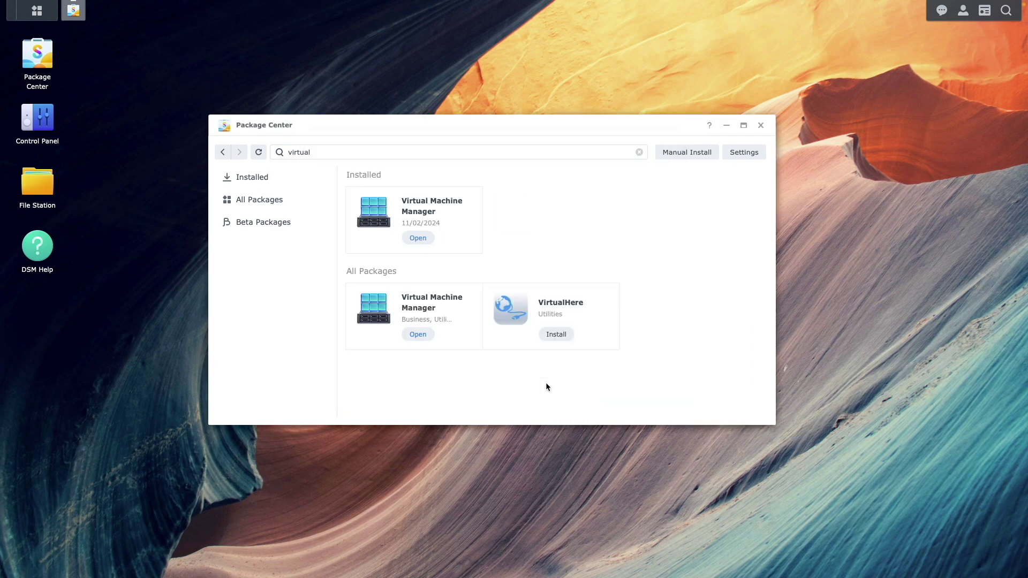
Close Package Center and open Control Panel's Shared Folder settings.
click(761, 126)
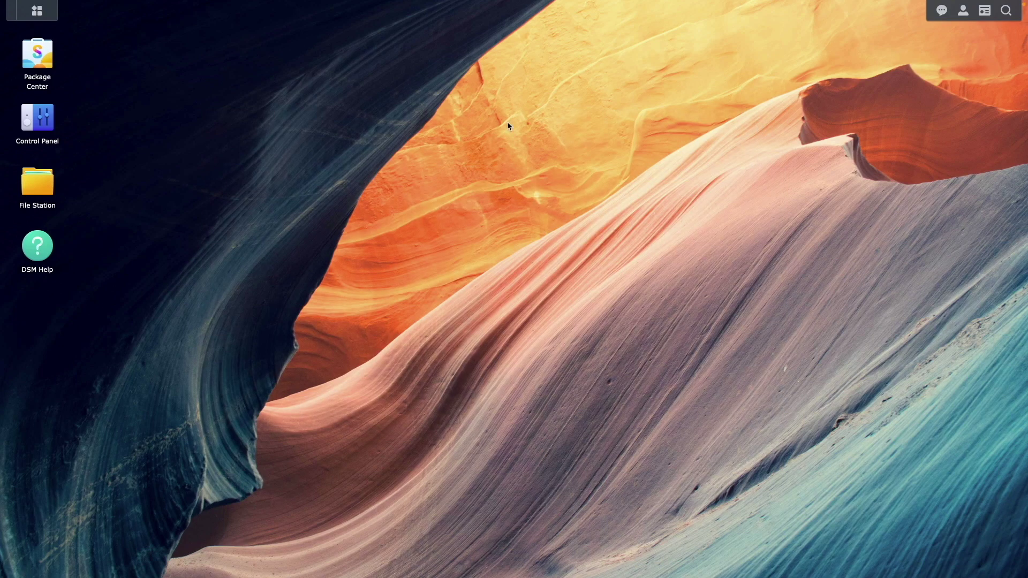
click(31, 126)
click(250, 194)
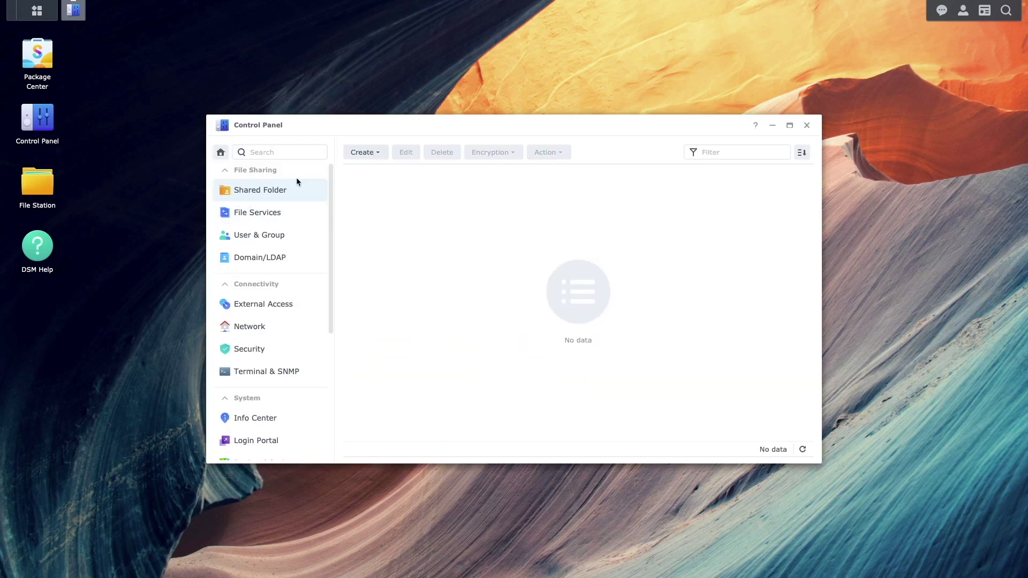
Create a shared folder named 'uploads', accepting the wizard's default settings.
click(357, 156)
click(365, 170)
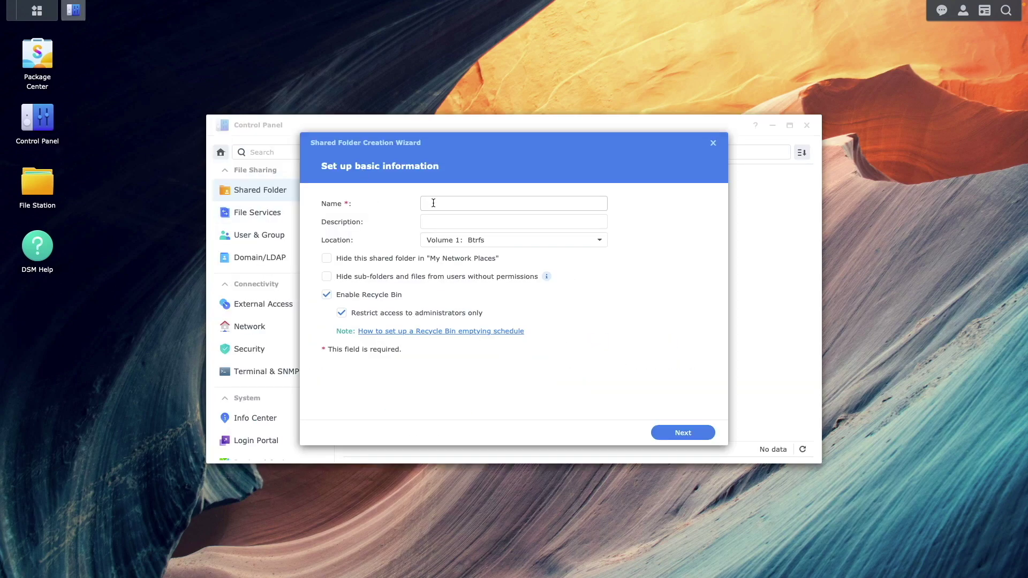
text(uploads)
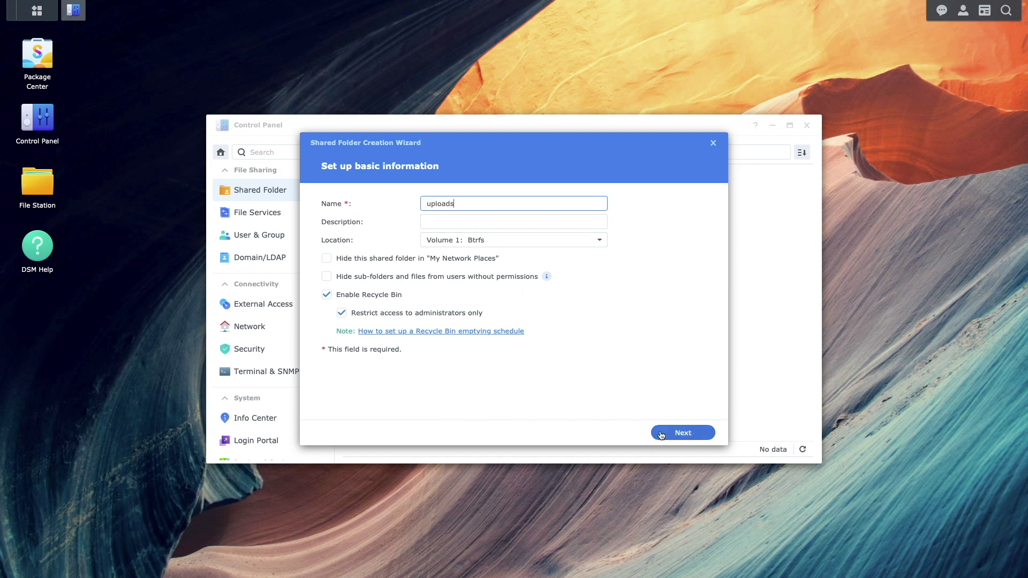
click(662, 435)
click(662, 434)
click(662, 434)
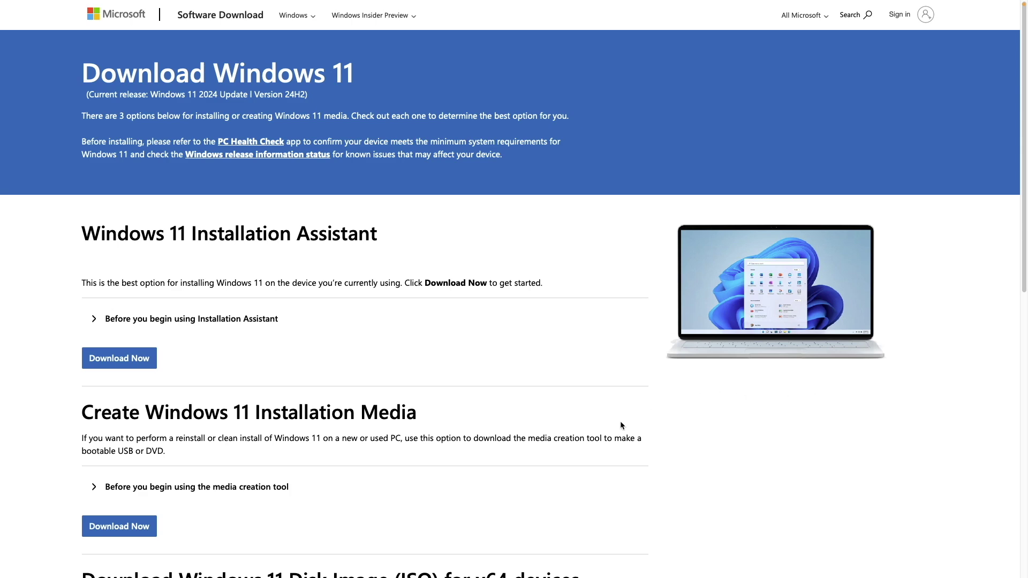
Select the Windows 11 multi-edition ISO for x64 devices and request its download.
scroll(621, 423, down, 3)
scroll(621, 425, down, 2)
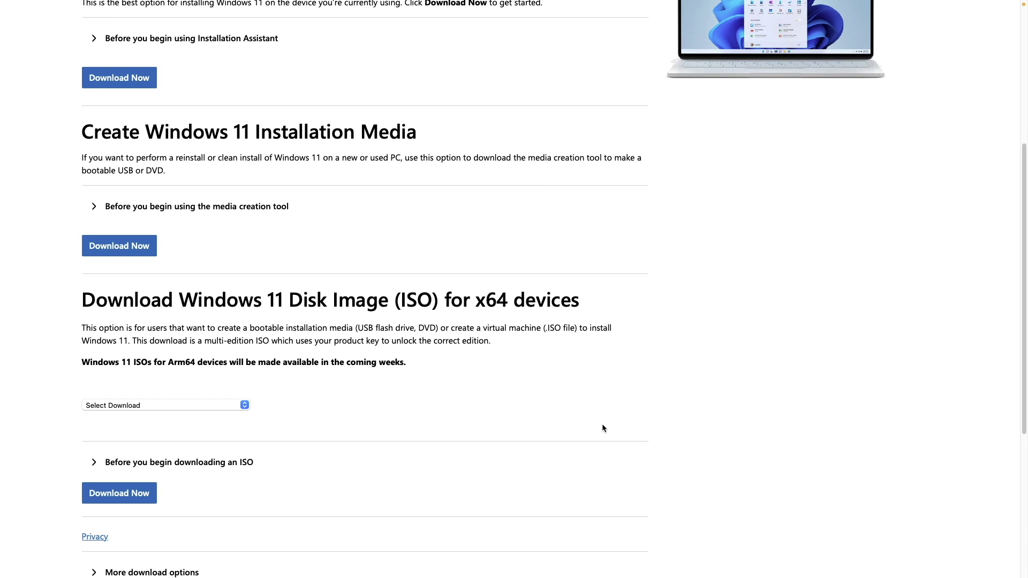
click(191, 408)
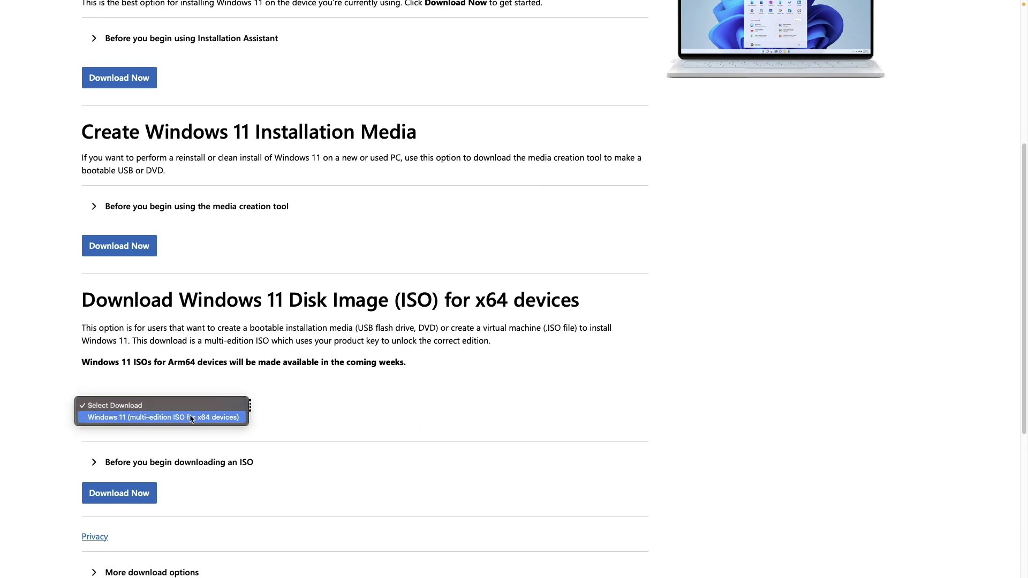
click(190, 421)
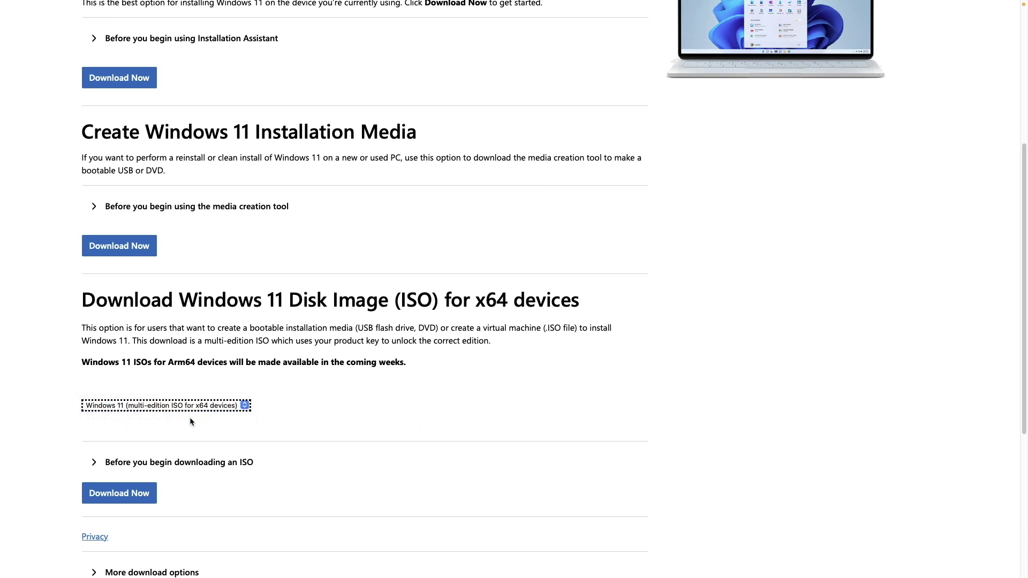
click(148, 495)
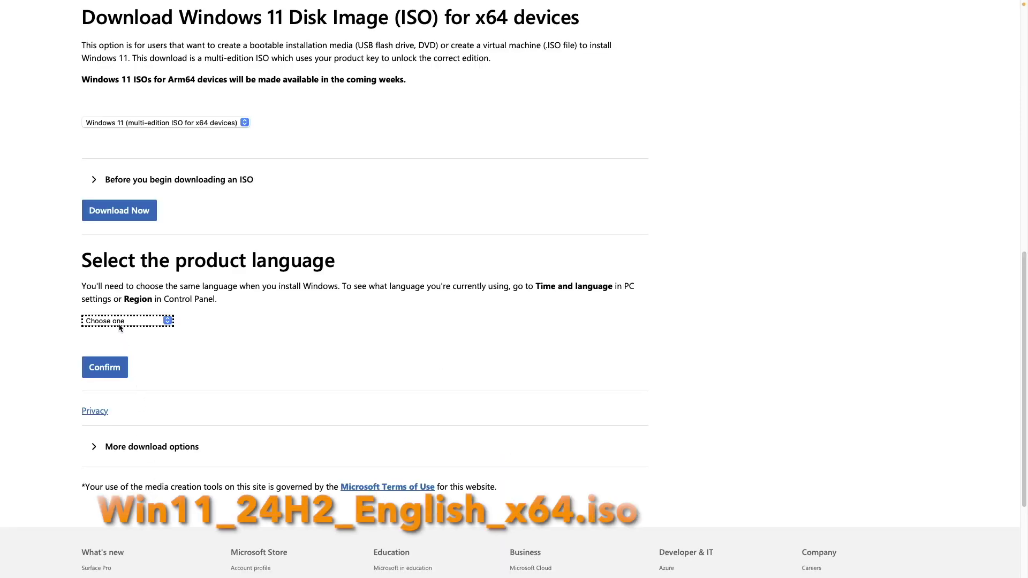
Choose English (United States), start the 64-bit download, and allow downloads from microsoft.com.
click(118, 322)
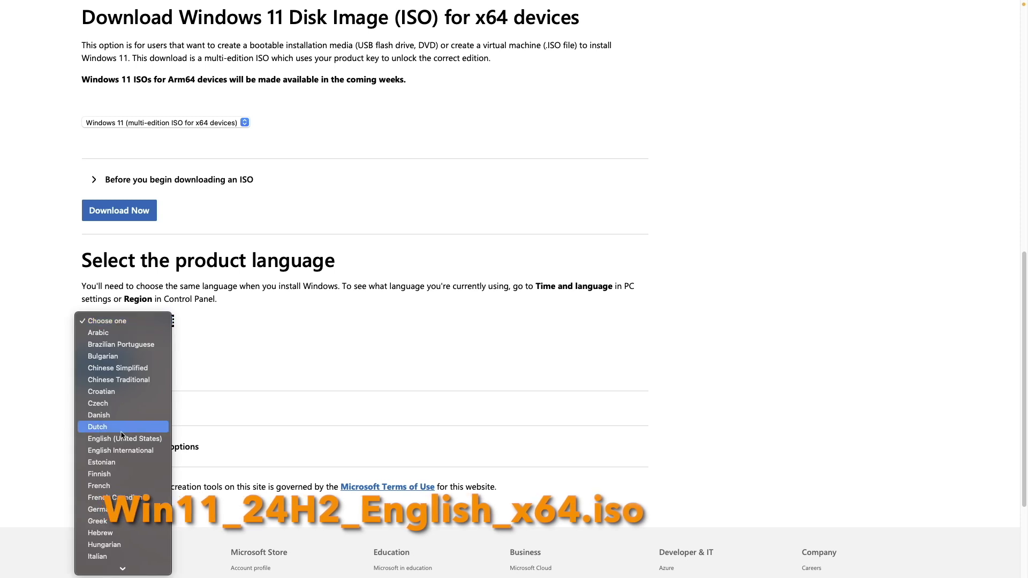
click(123, 439)
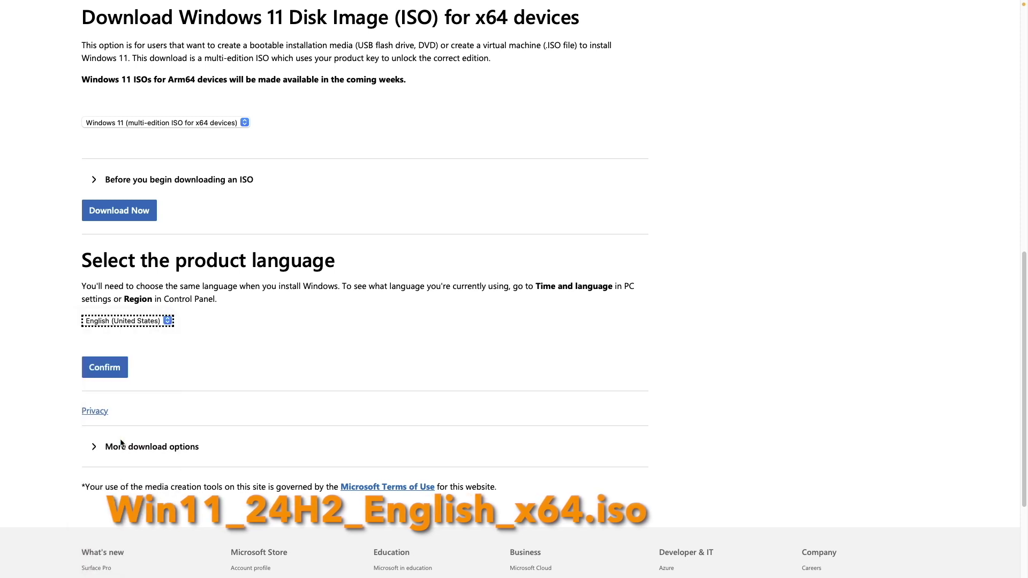
click(110, 374)
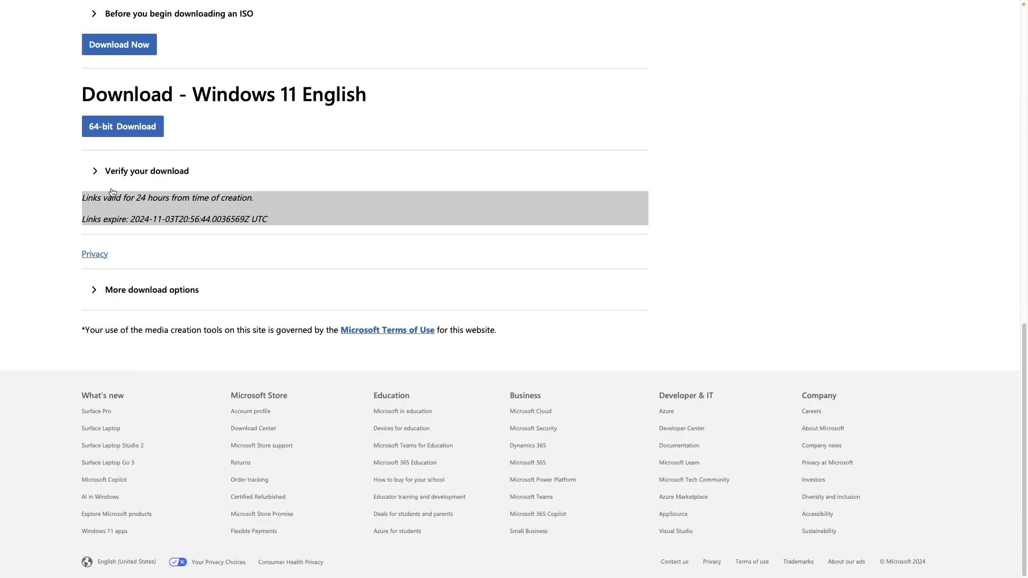
click(122, 136)
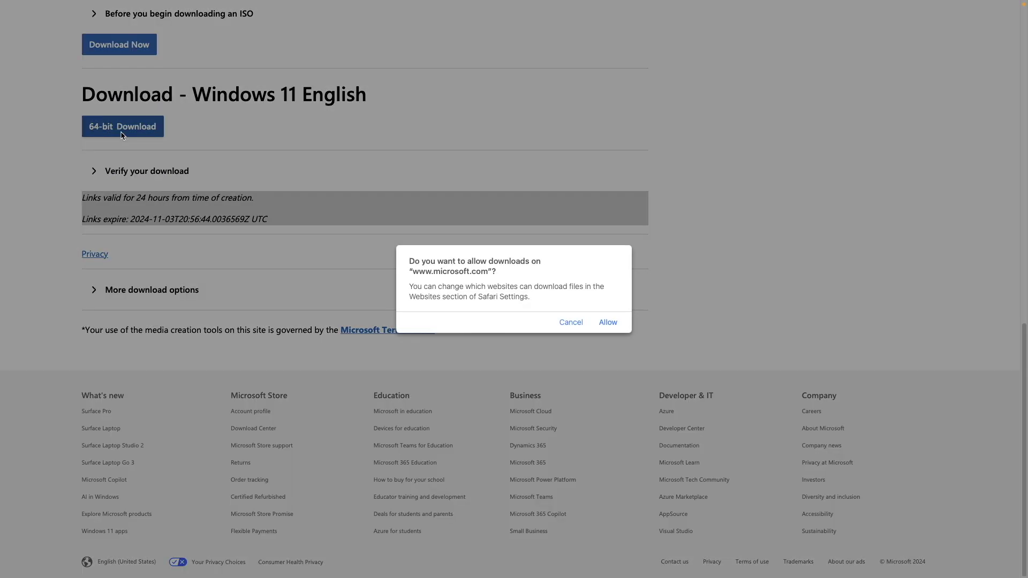
click(606, 322)
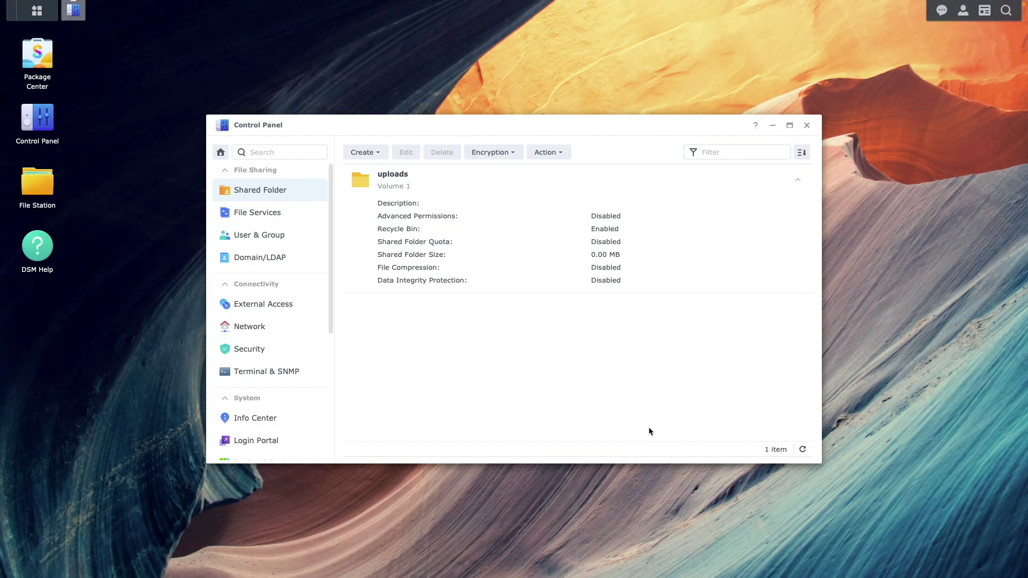
Upload Win11_23H2_English_x64v2.iso from Downloads into the uploads folder via File Station, skipping duplicates.
click(807, 124)
click(40, 185)
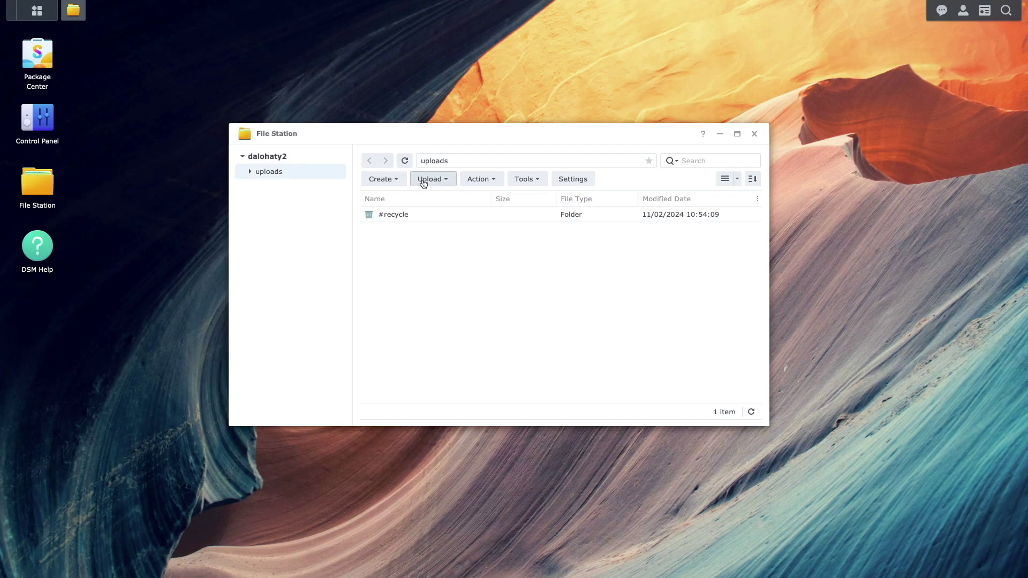
click(423, 182)
click(434, 201)
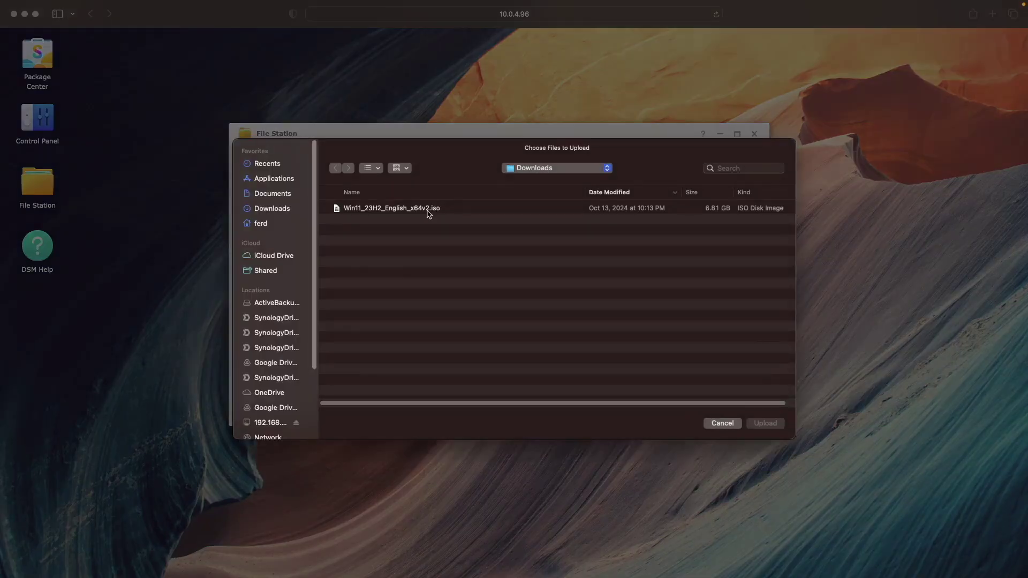
click(428, 212)
key(Return)
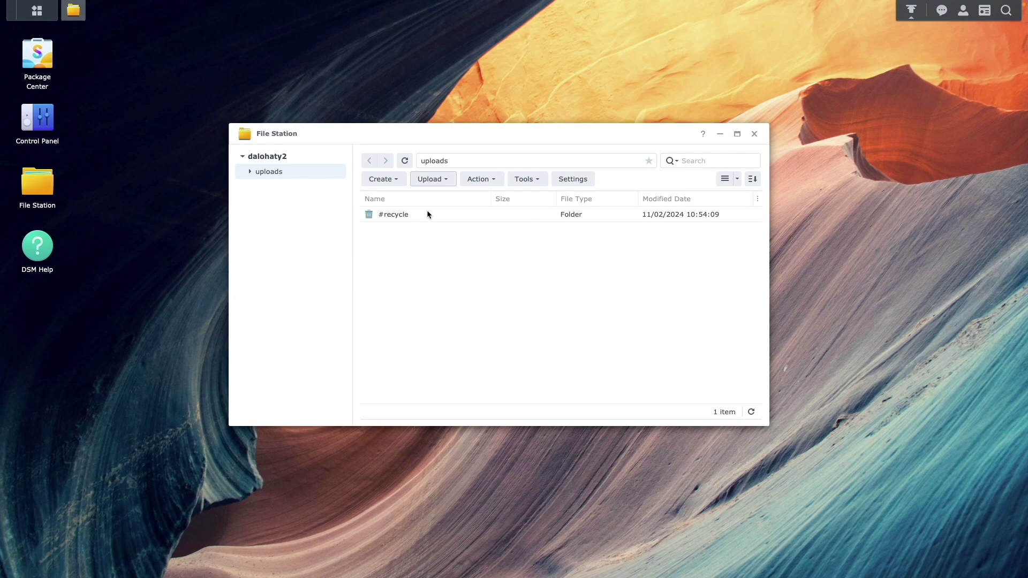
click(753, 134)
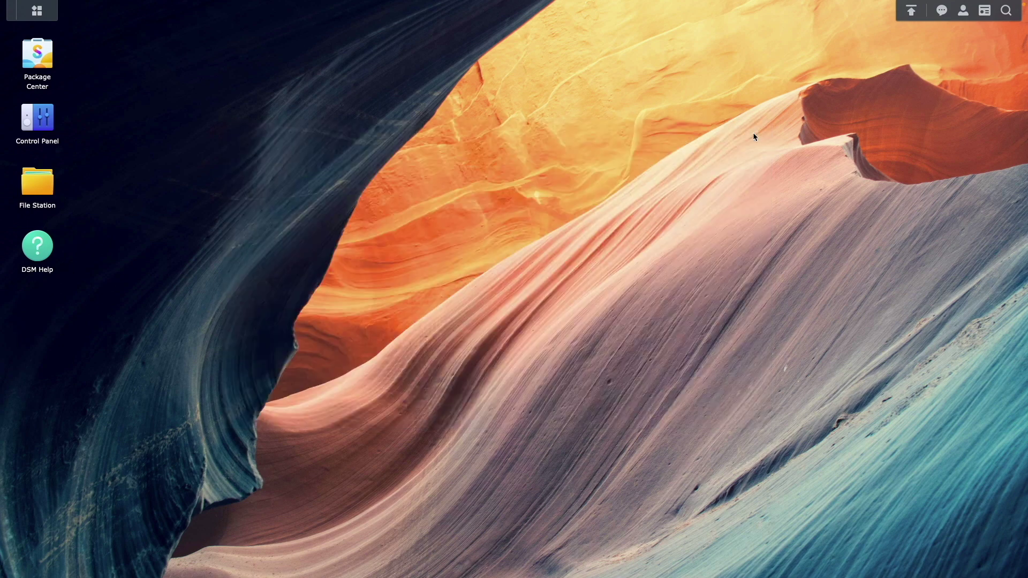
Launch Virtual Machine Manager and run setup, enabling required network settings and storing VMs on Volume 1.
click(42, 15)
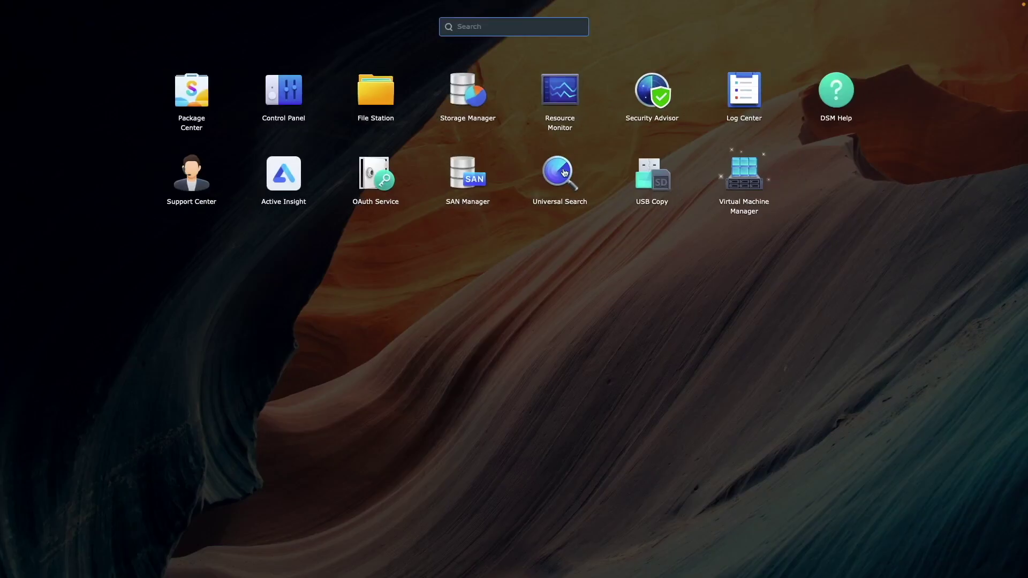
click(744, 179)
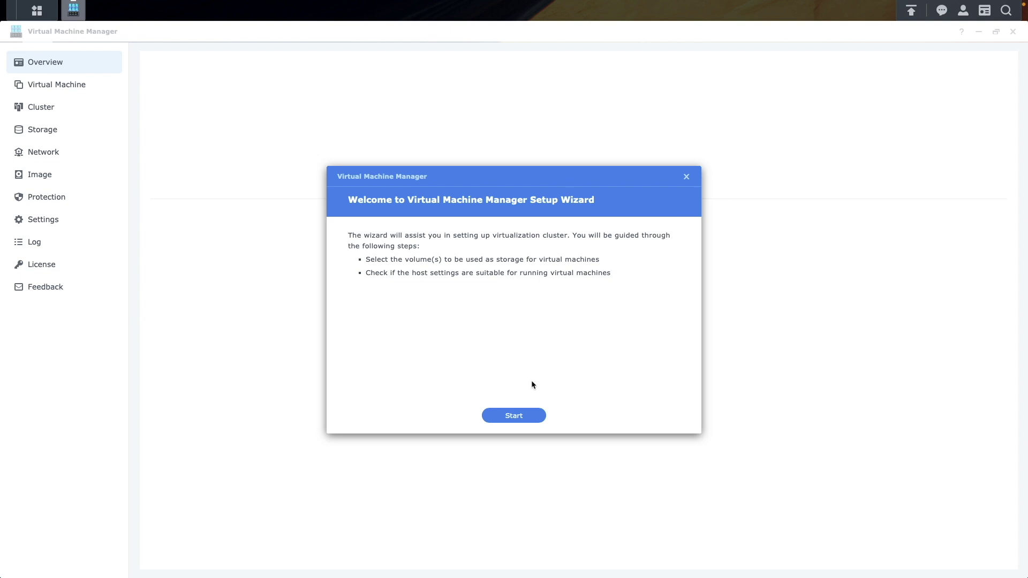
click(514, 415)
click(653, 421)
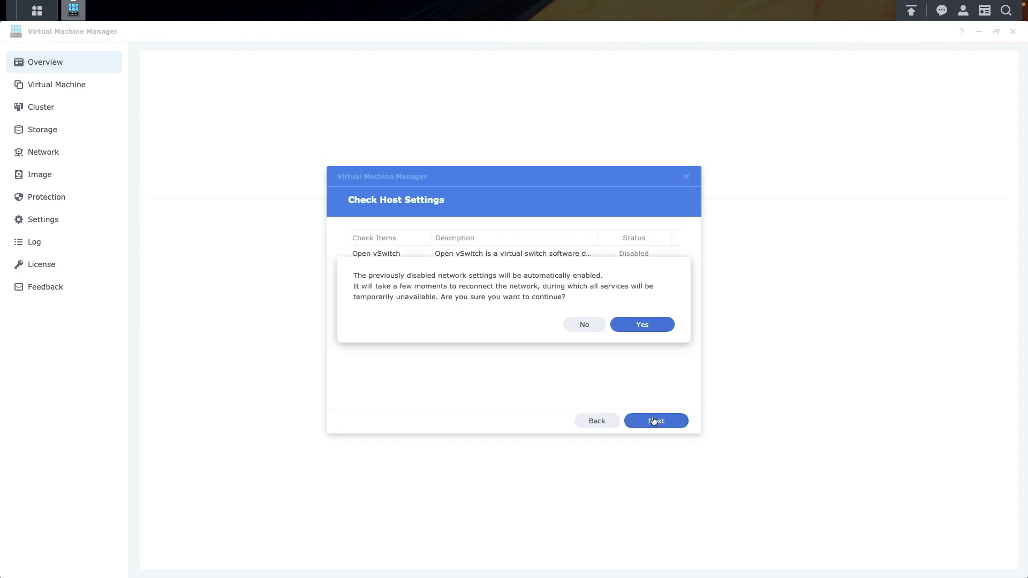
click(643, 325)
click(378, 253)
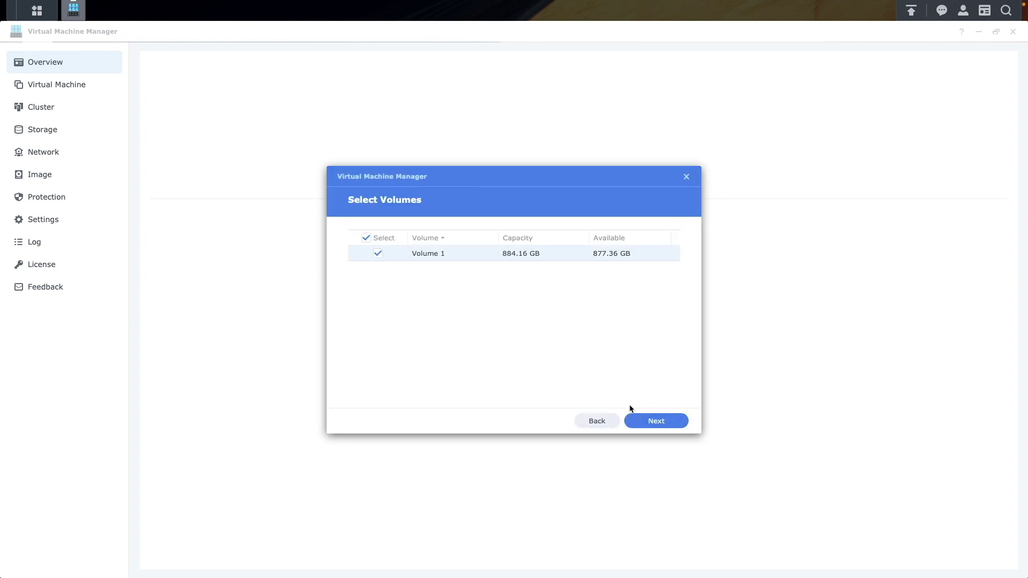
click(639, 425)
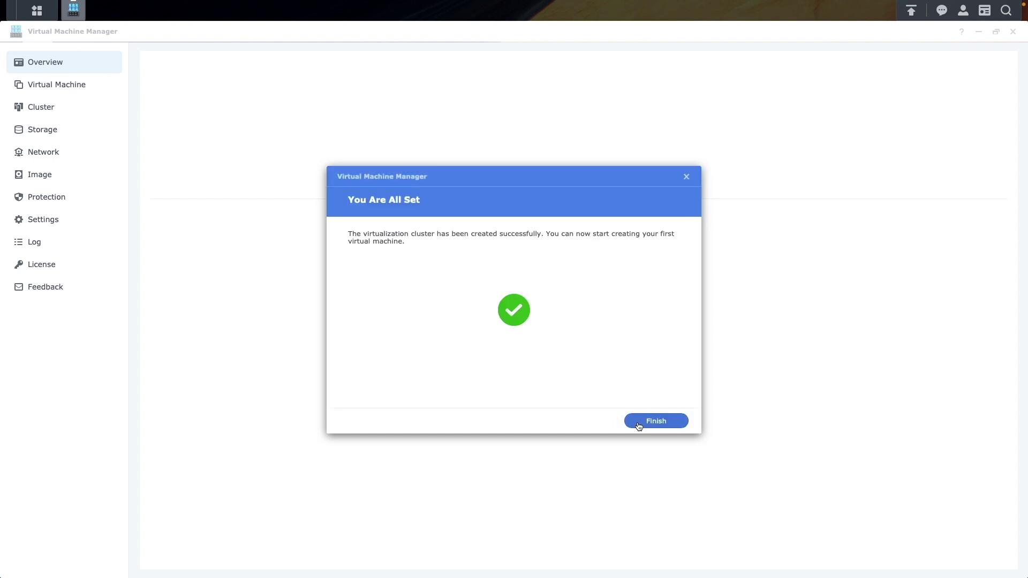
click(639, 425)
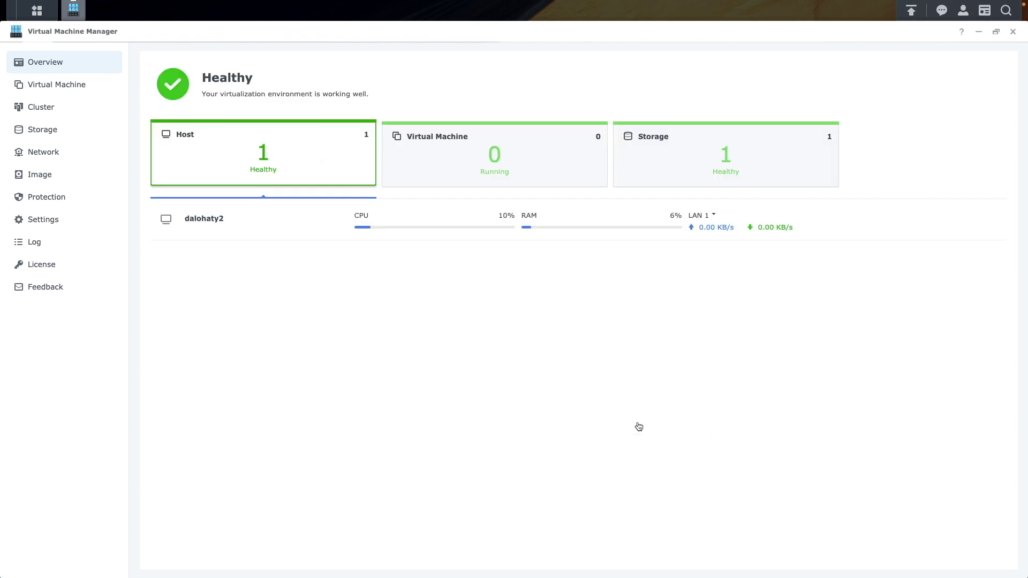
Add the Windows 11 ISO from the NAS as an image stored on dalohaty2.
click(40, 179)
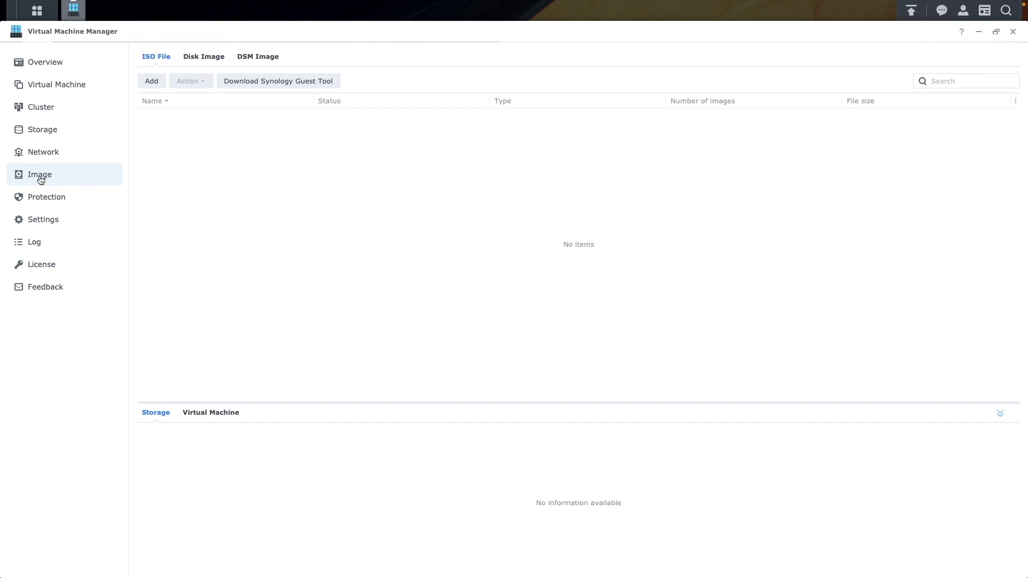
click(151, 81)
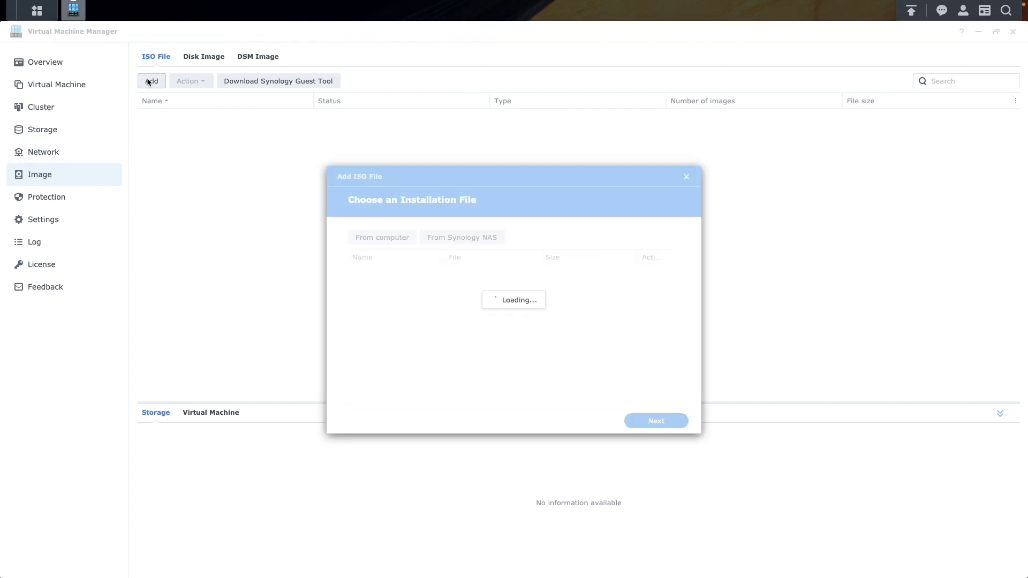
click(423, 239)
click(472, 238)
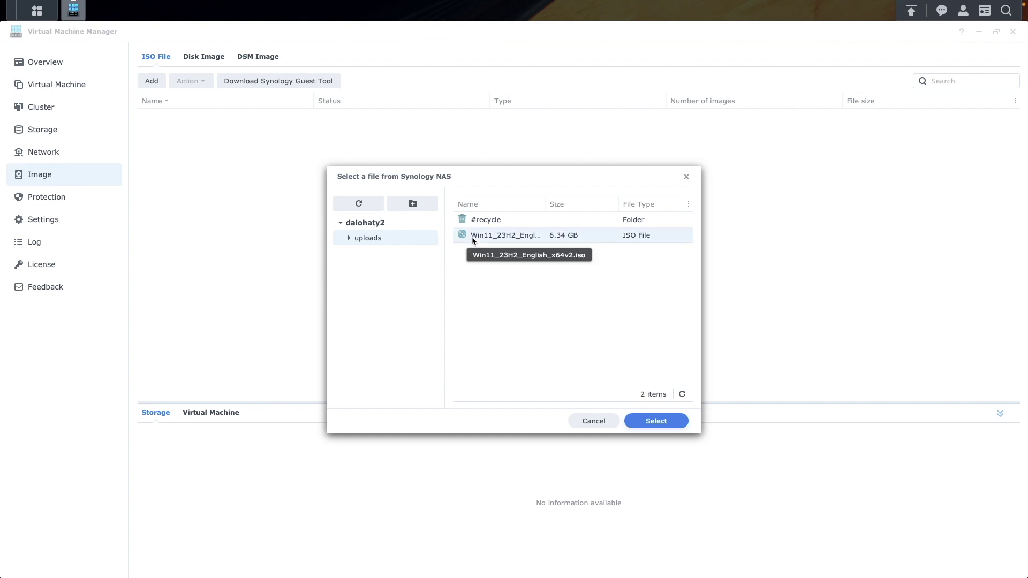
click(637, 423)
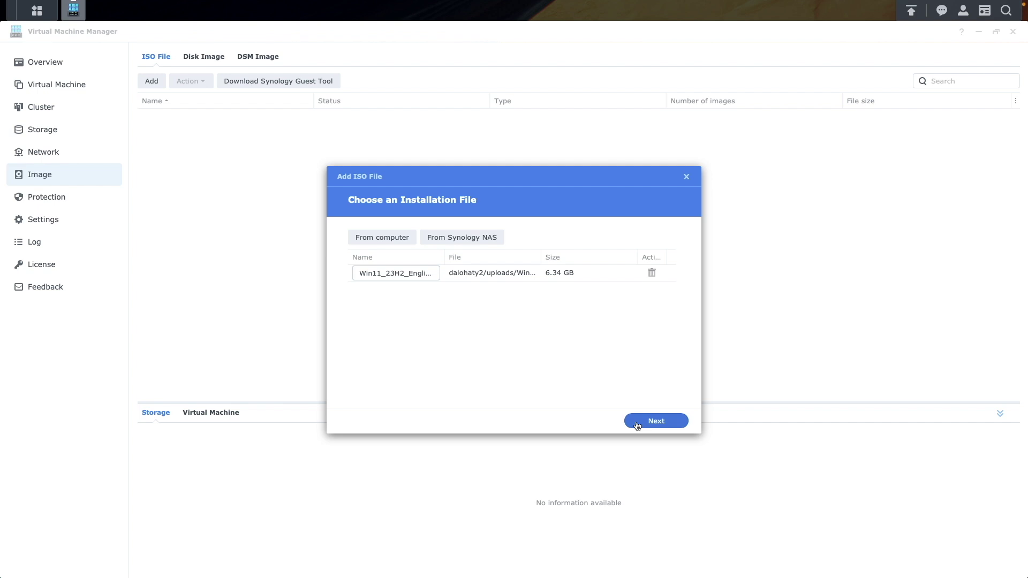
click(637, 423)
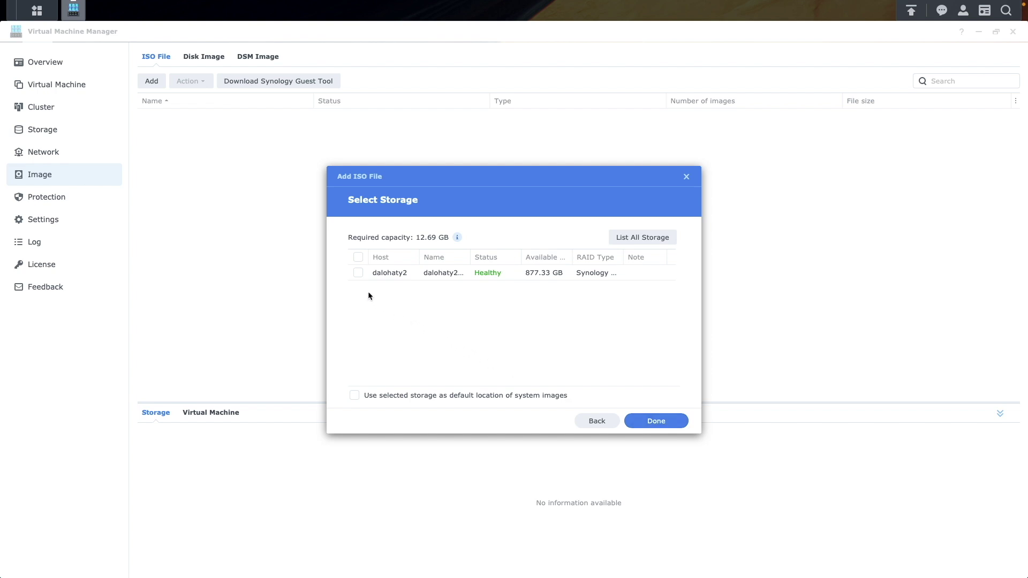
click(357, 274)
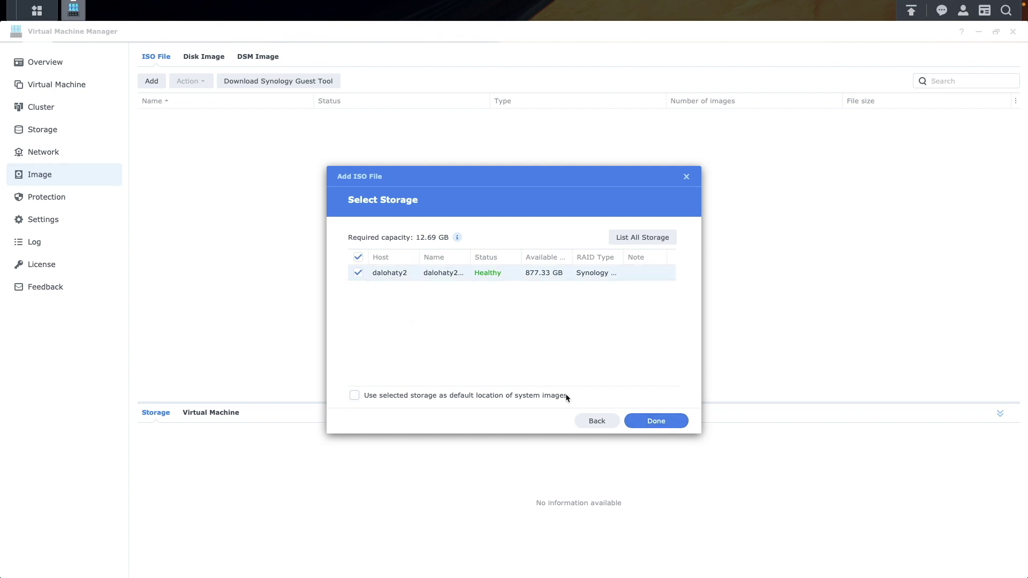
click(632, 427)
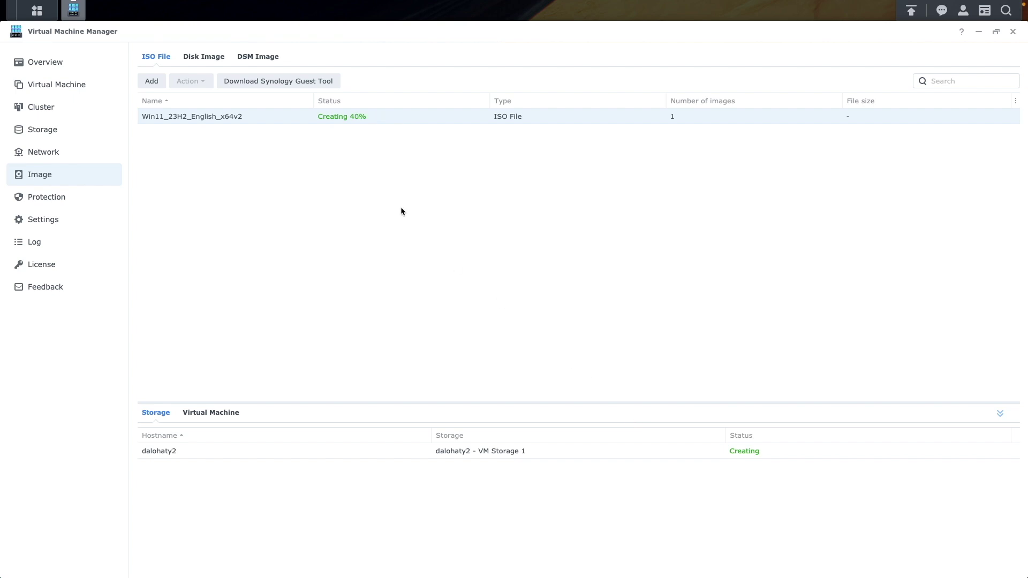
Download the Synology Guest Tool into the image library.
click(310, 84)
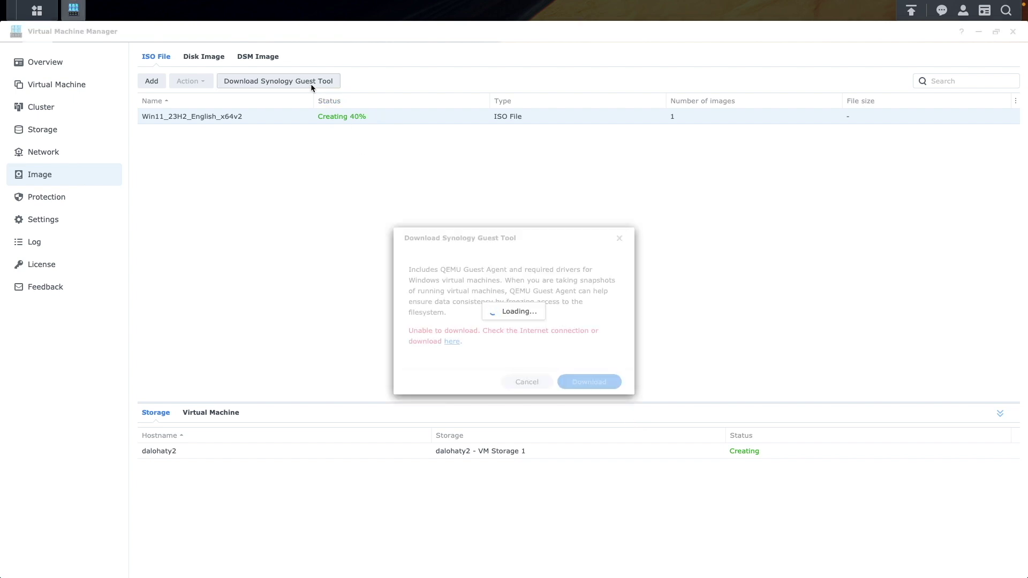
click(570, 385)
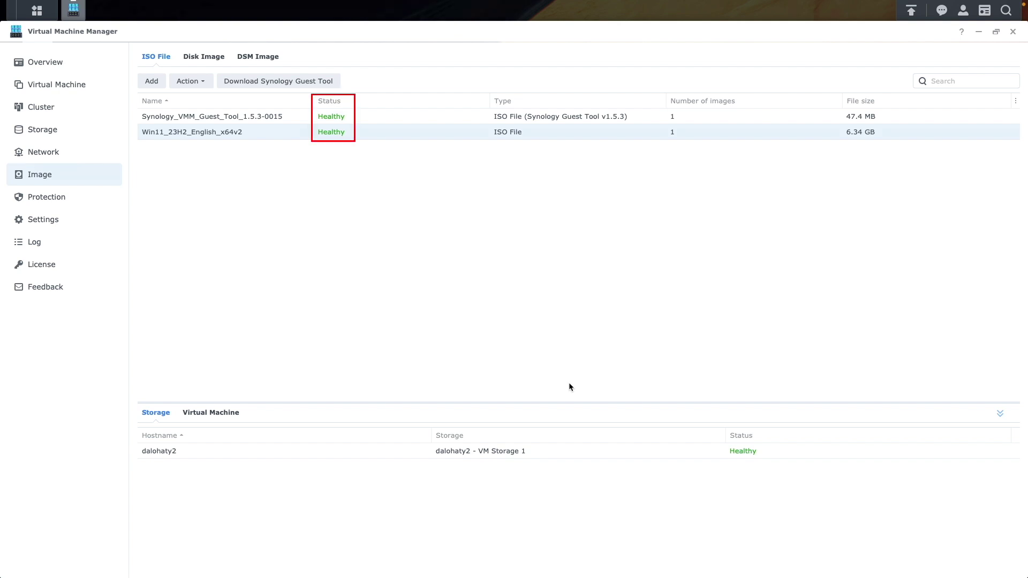
click(88, 87)
Start a Microsoft Windows VM on dalohaty2 named Win11 with 2 CPUs and 4 GB memory.
click(153, 62)
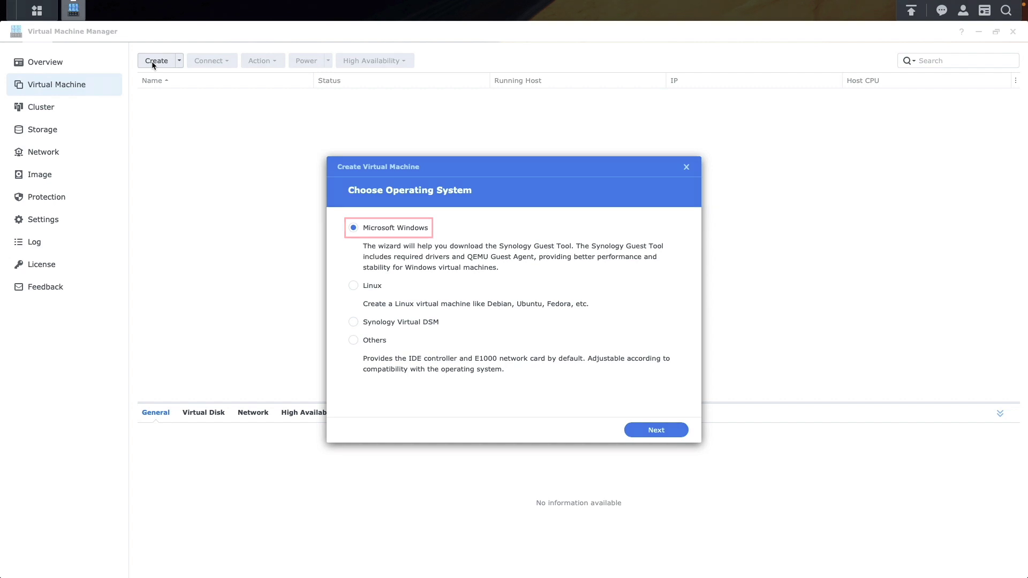
click(636, 433)
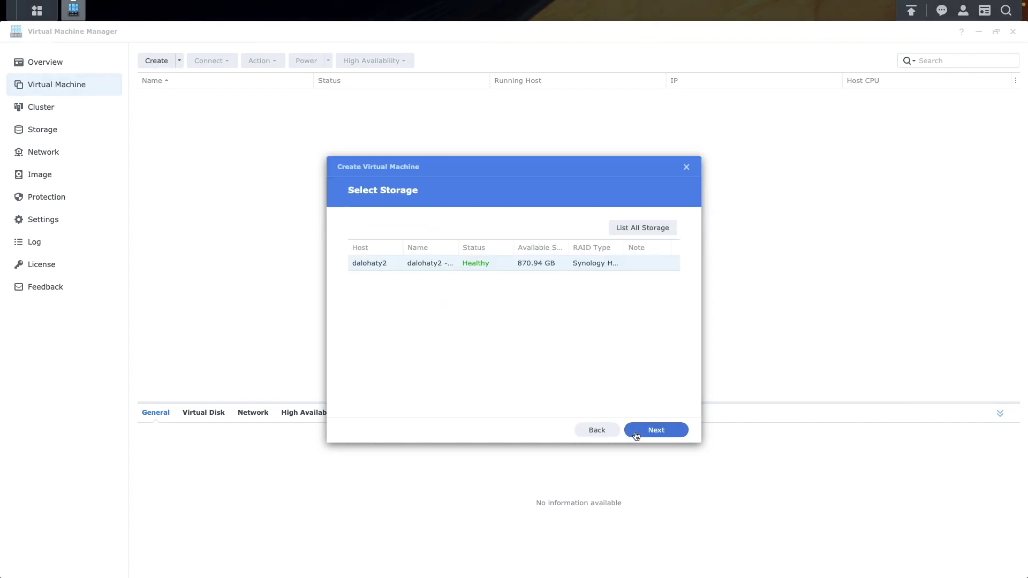
click(636, 432)
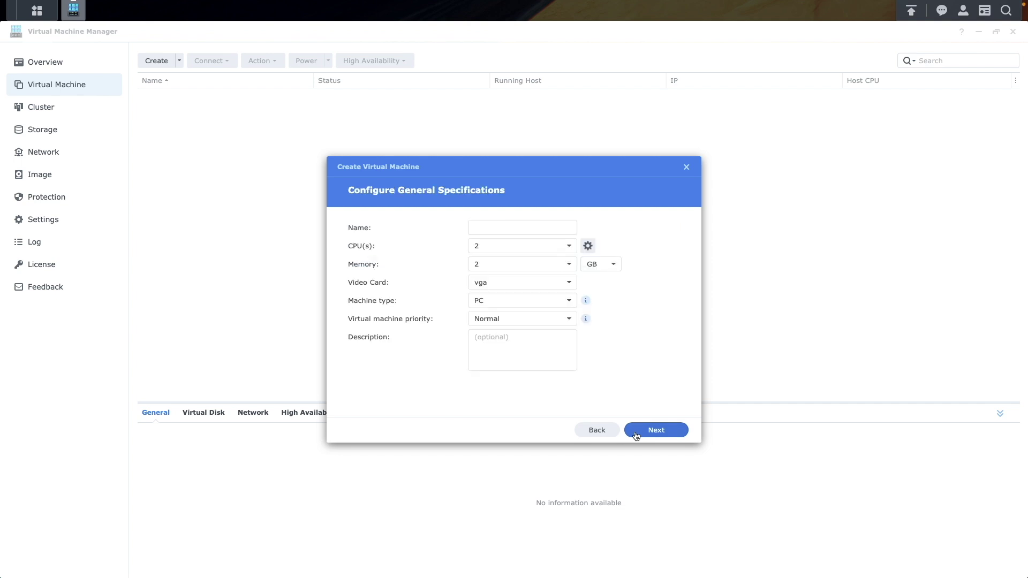
click(484, 228)
text(Win11)
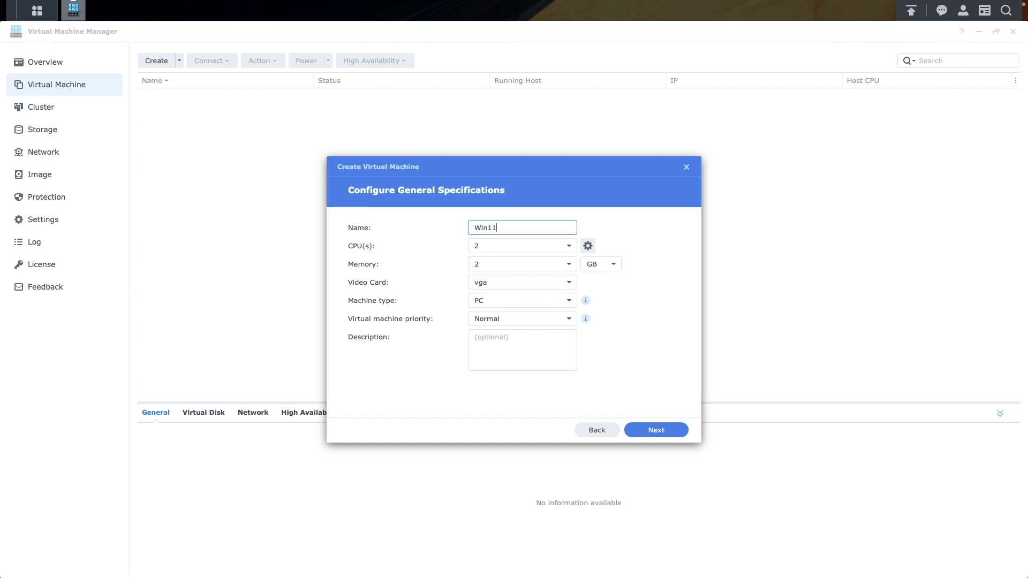
click(569, 264)
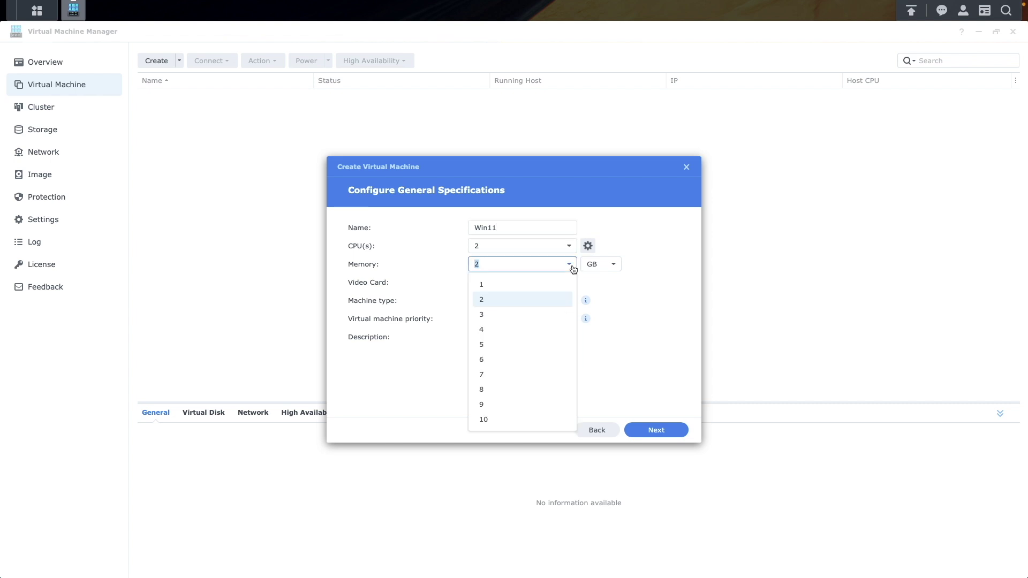
click(546, 329)
click(640, 431)
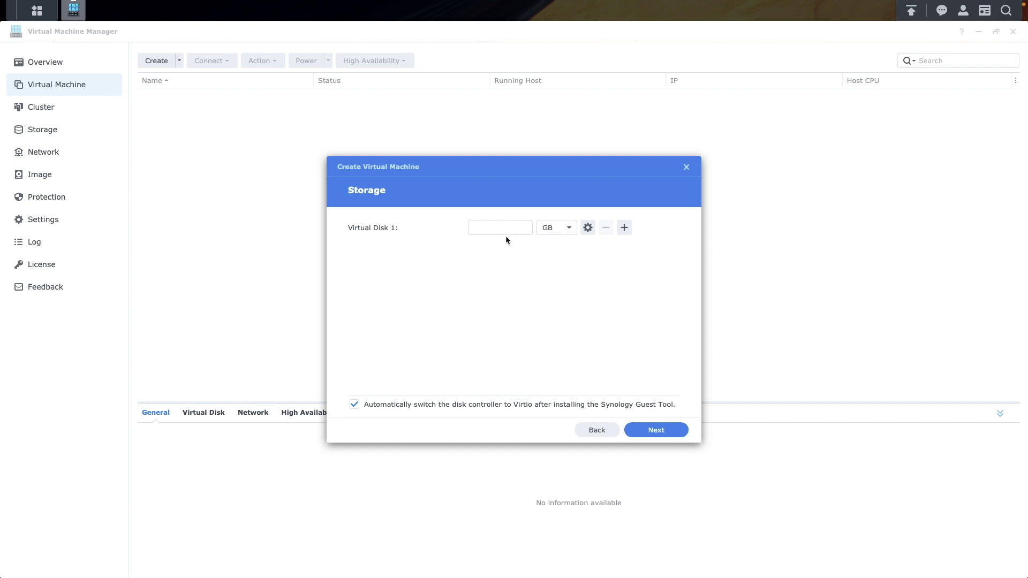
Give the VM a 64 GB virtual disk on Default VM Network, booting from the Windows 11 ISO.
click(505, 228)
text(64)
click(635, 429)
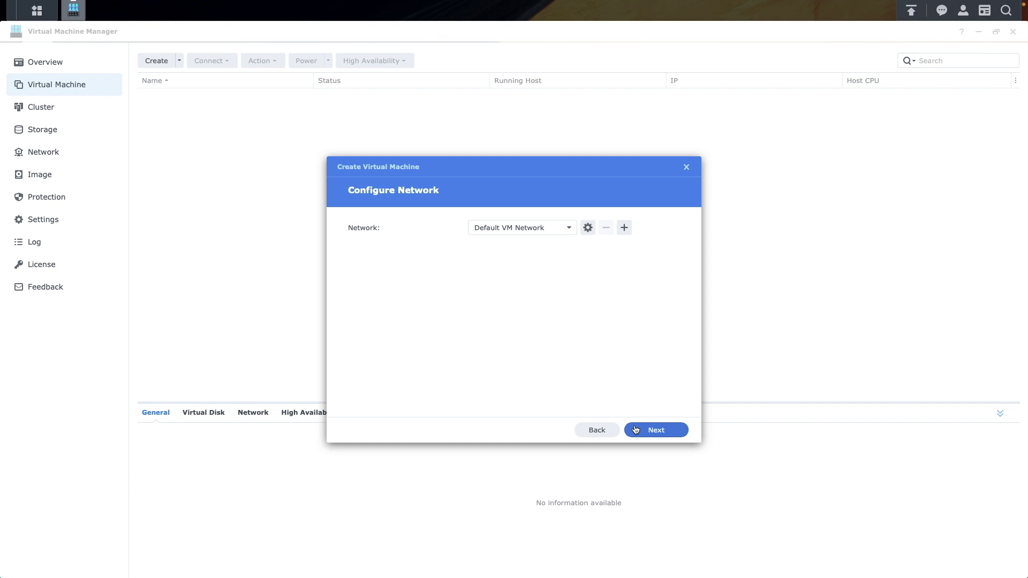
click(636, 429)
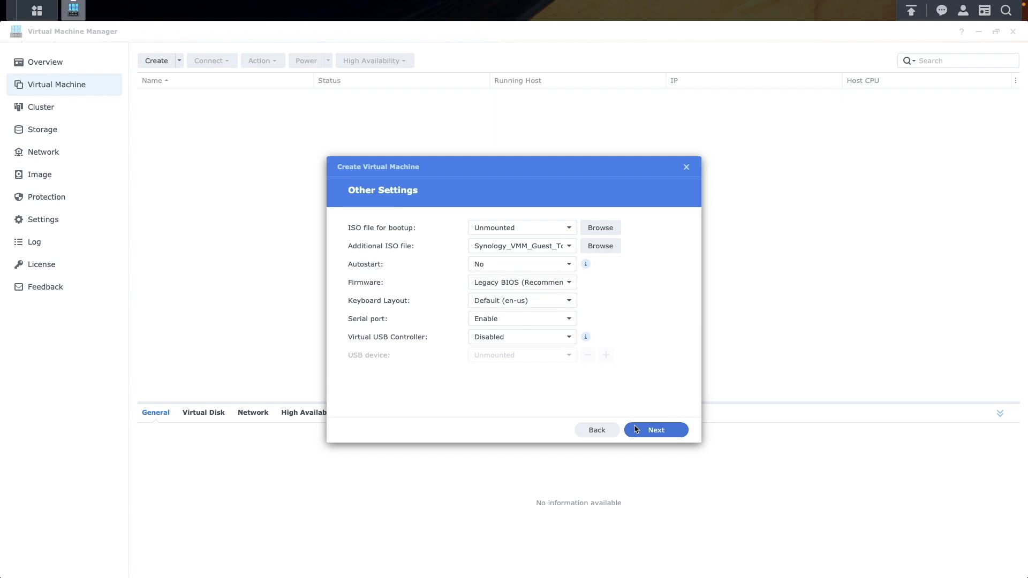
click(569, 230)
click(569, 276)
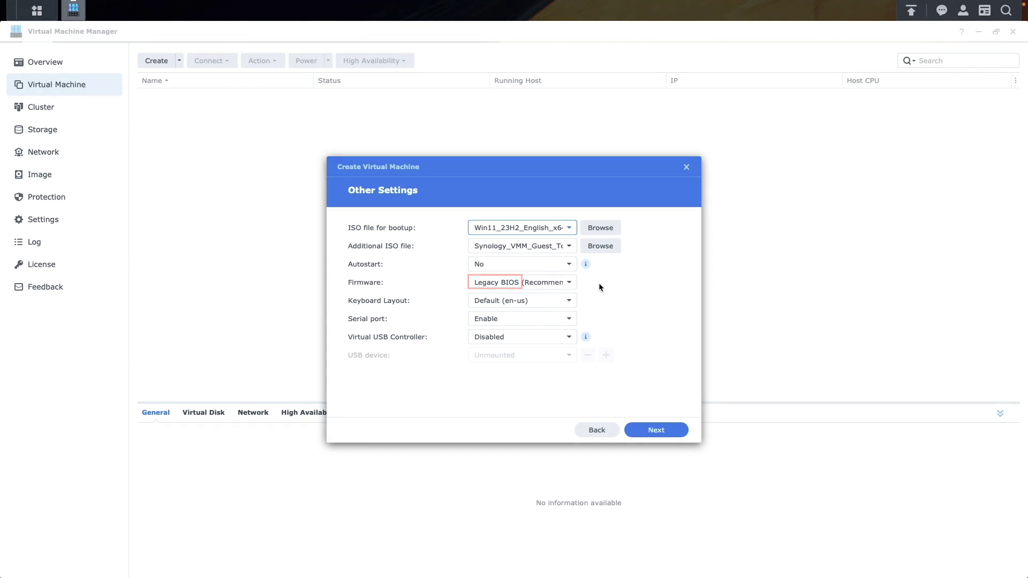
Create the Win11 VM with power-on enabled and open its console.
click(673, 427)
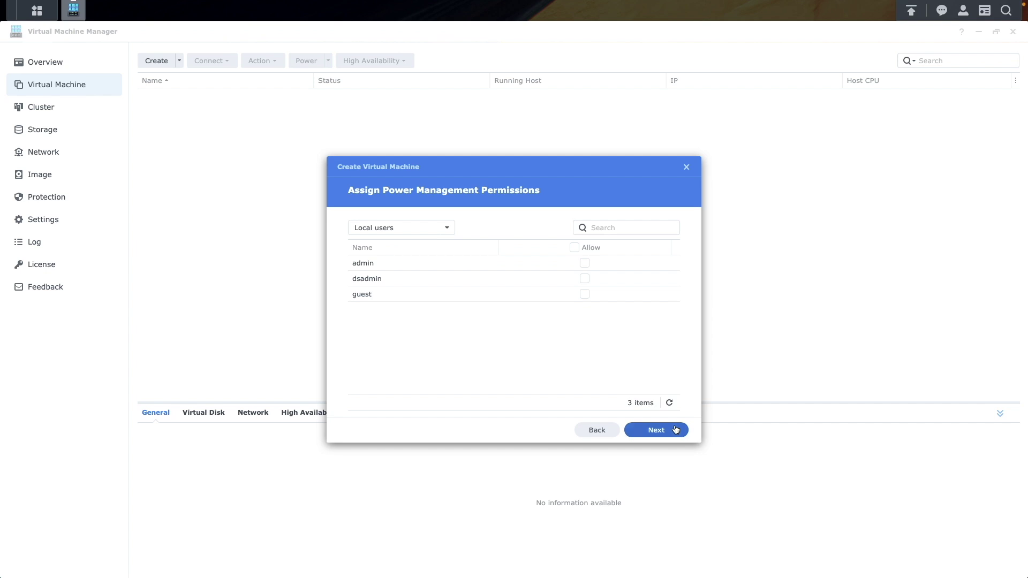
click(676, 430)
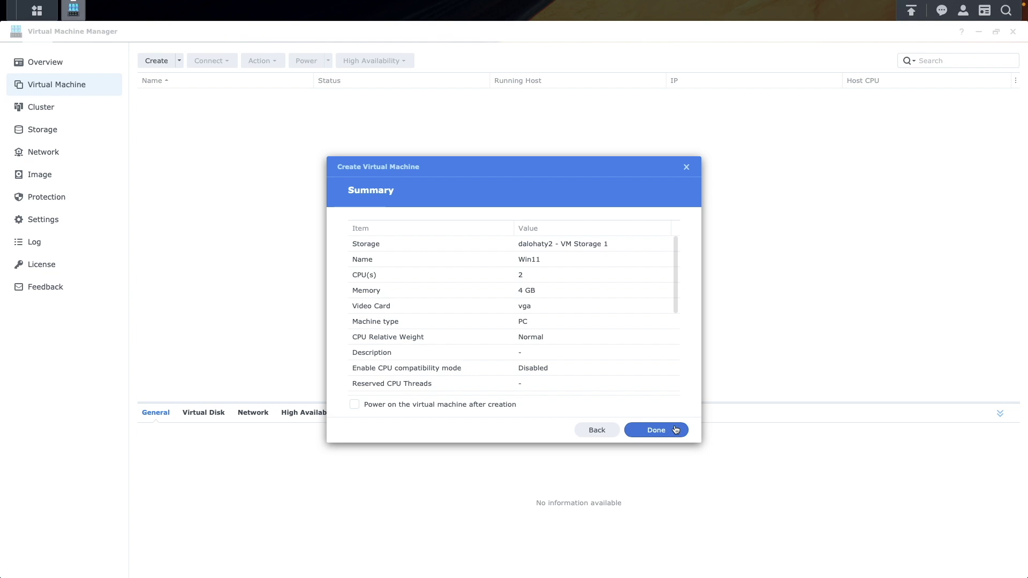
click(503, 404)
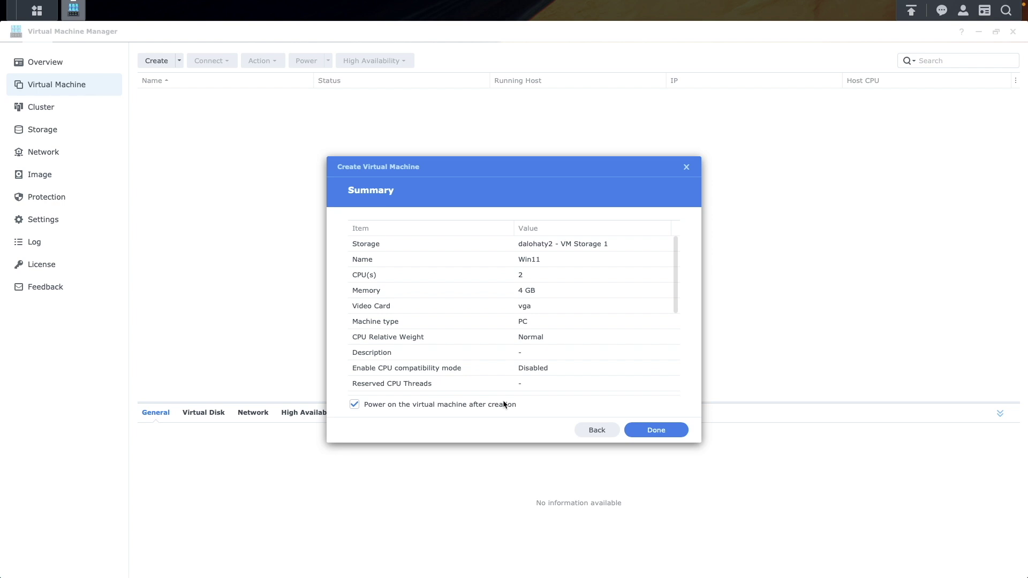
click(634, 429)
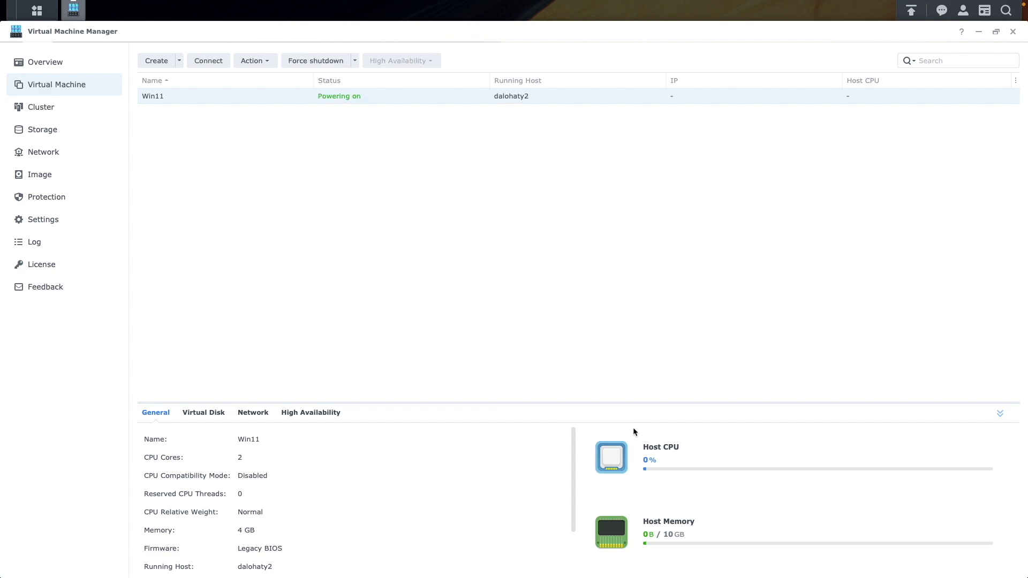
click(209, 61)
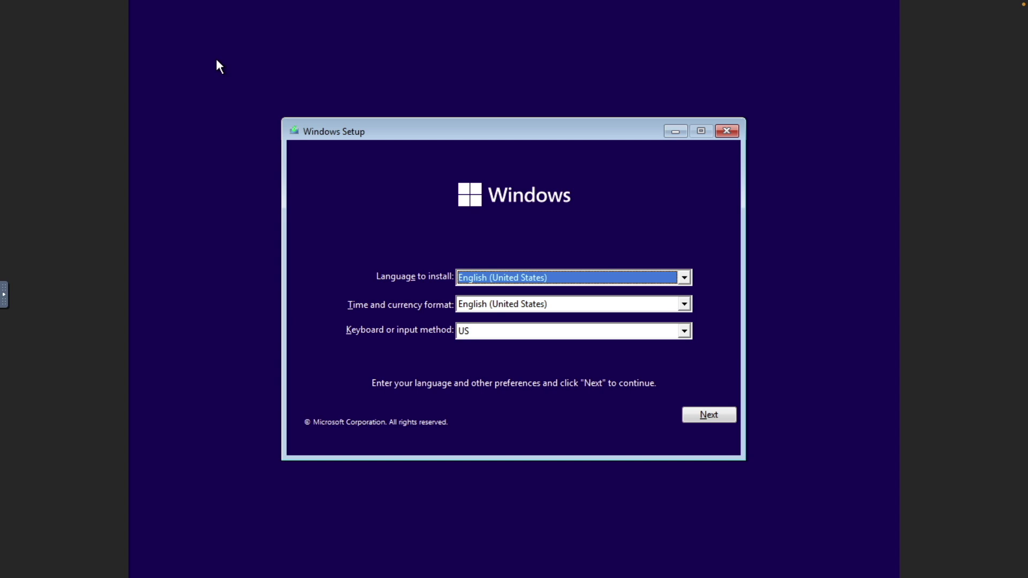
Attempt a keyless Windows 11 Pro install, then quit Setup at the unsupported-hardware warning.
click(694, 415)
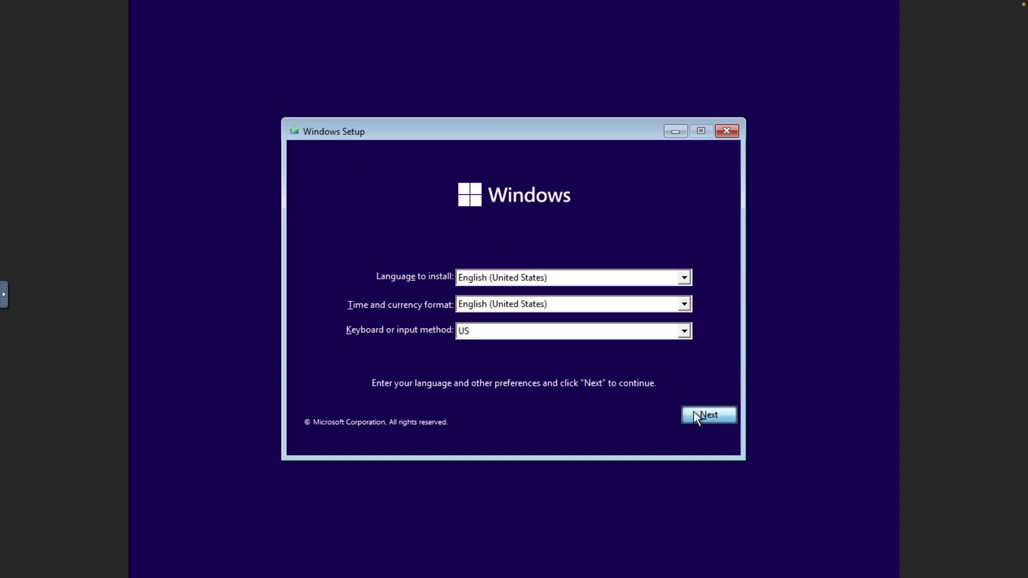
click(547, 300)
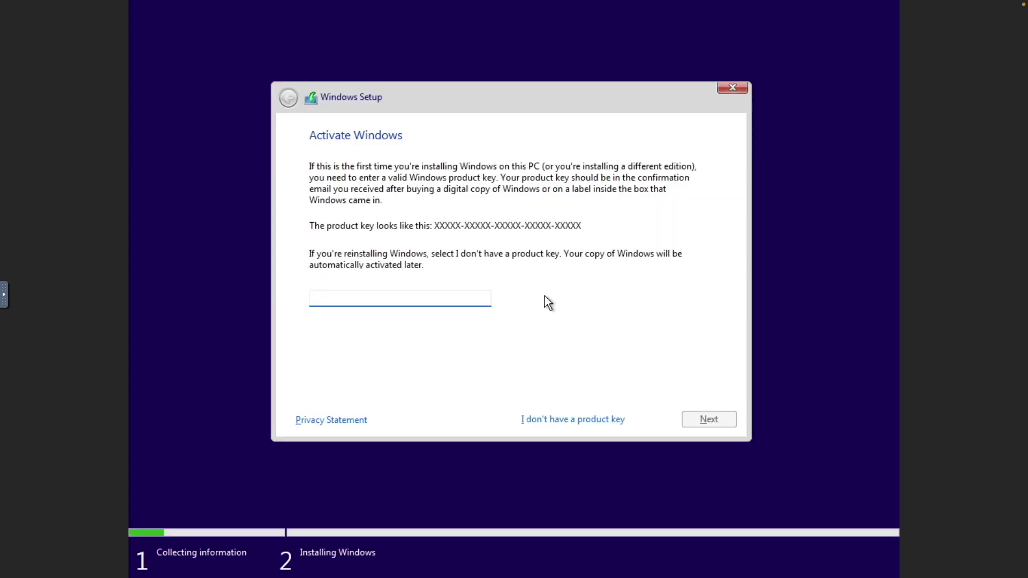
click(612, 419)
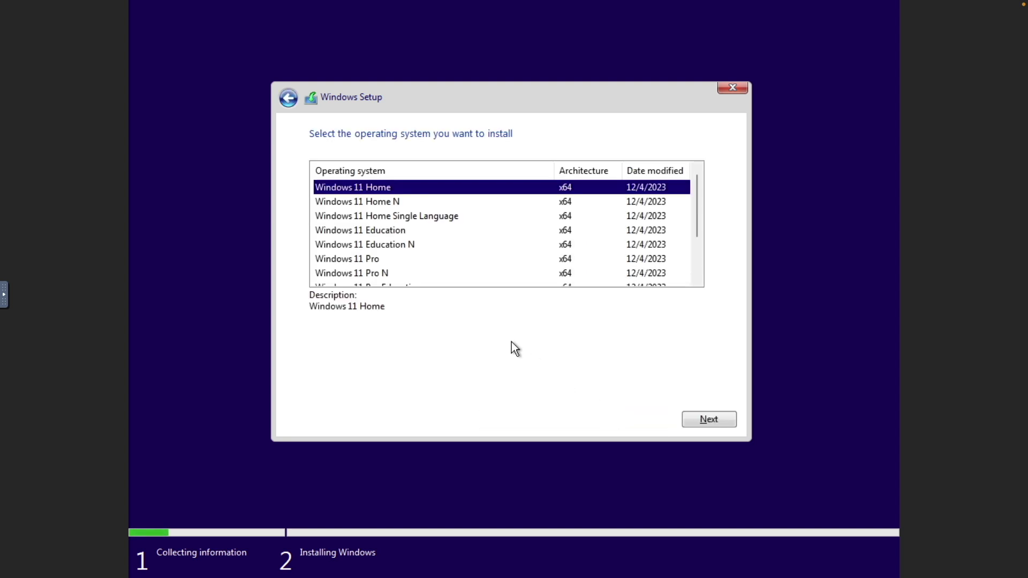
click(384, 261)
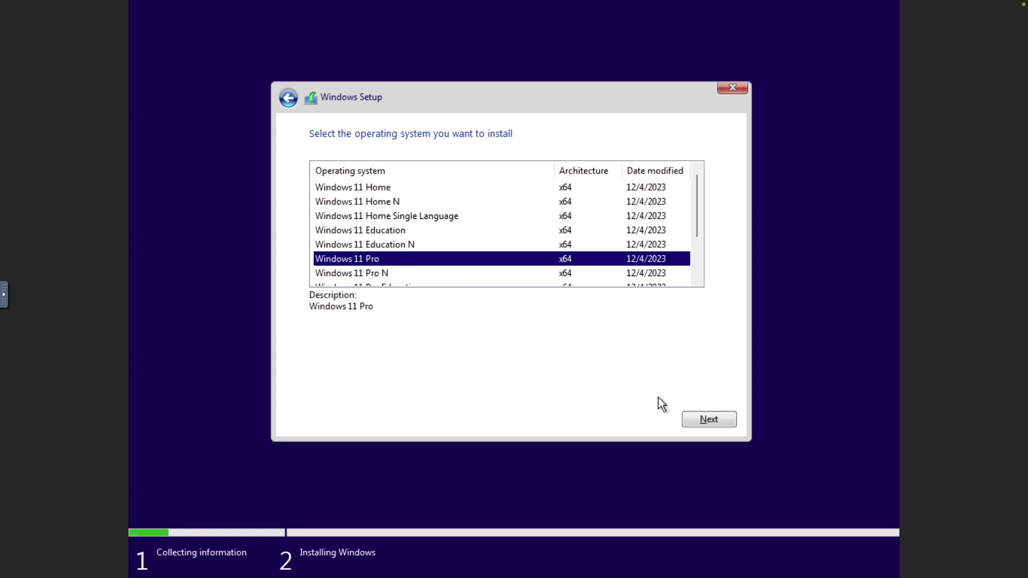
click(689, 418)
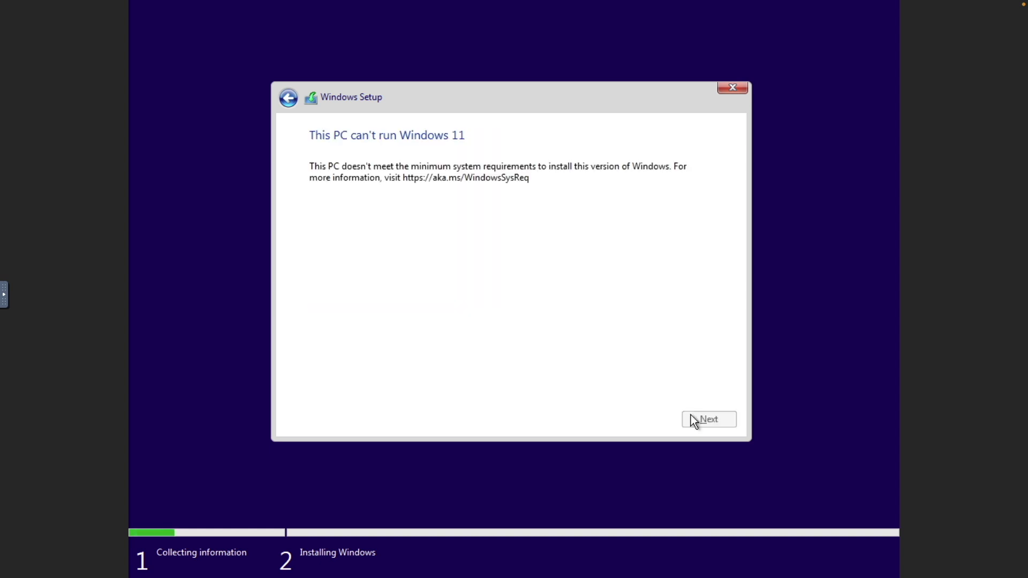
click(730, 89)
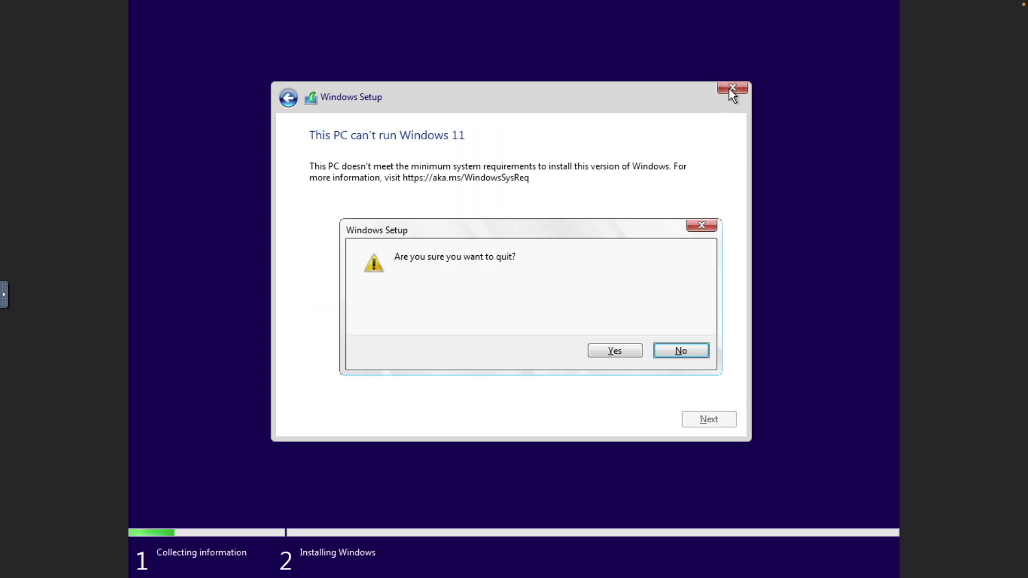
click(625, 349)
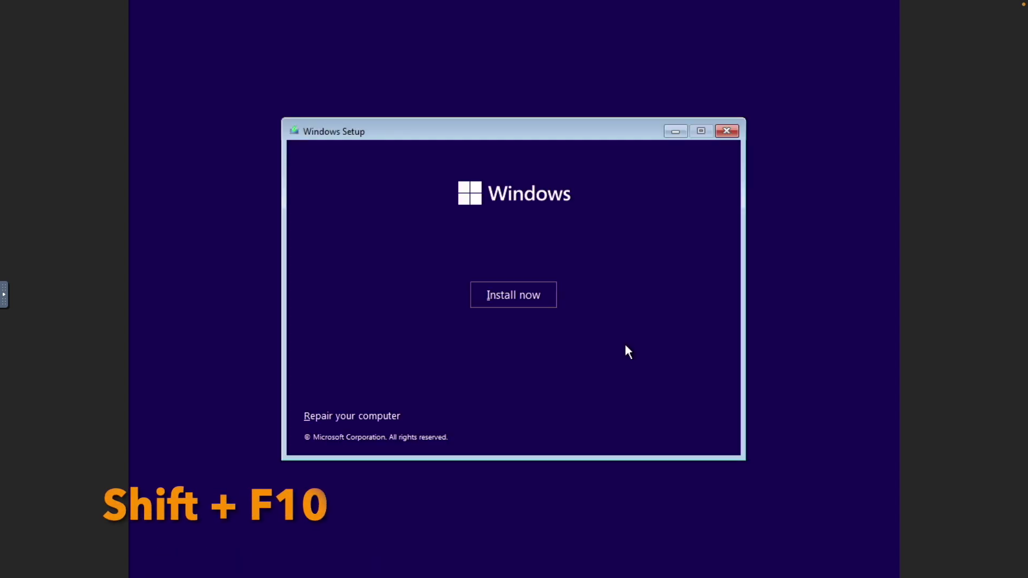
Launch regedit from a Shift+F10 command prompt and browse to HKEY_LOCAL_MACHINE\SYSTEM\Setup.
key(shift+F10)
text(re)
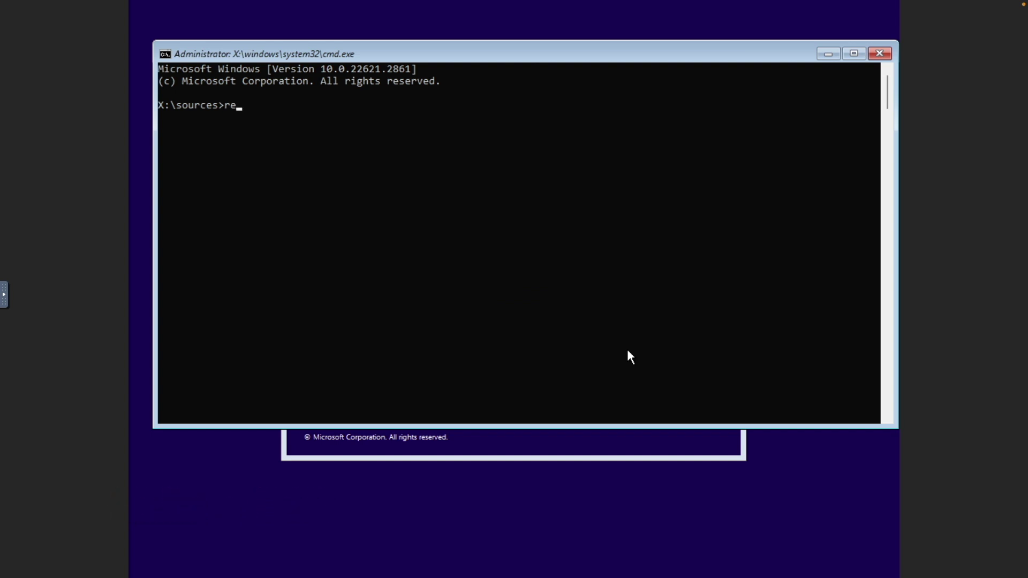
text(gedit)
key(Return)
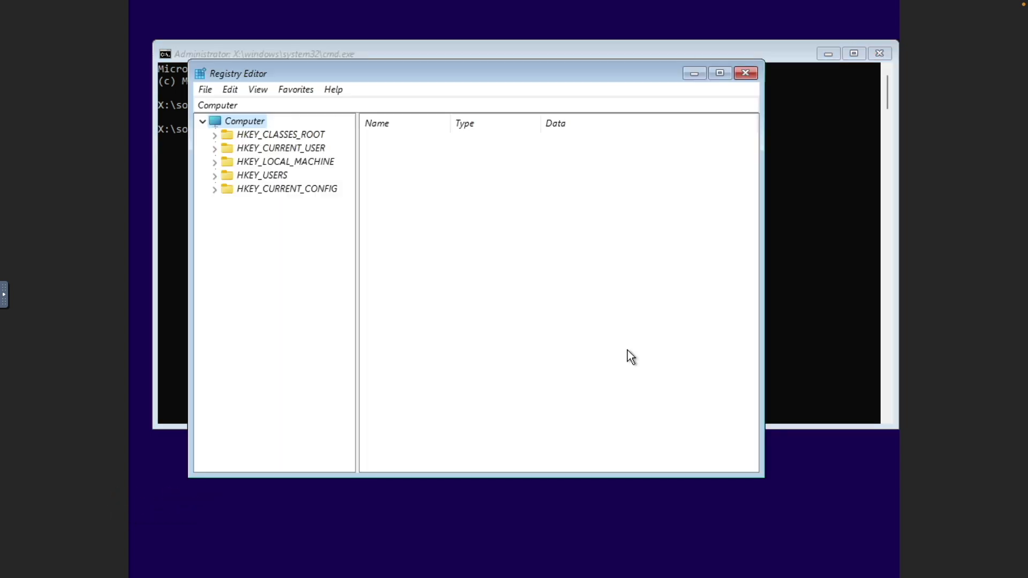
click(322, 159)
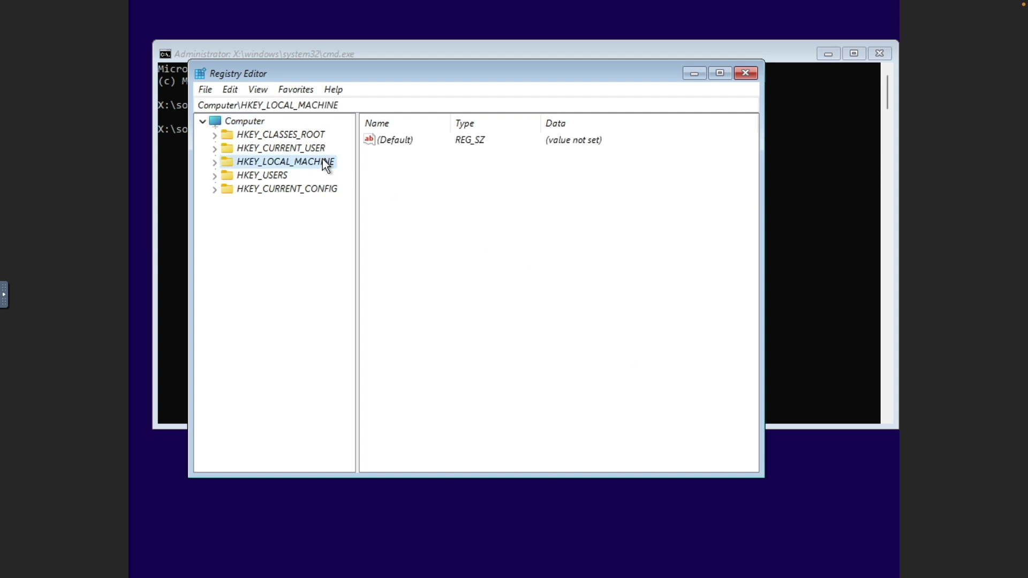
double_click(322, 159)
double_click(270, 230)
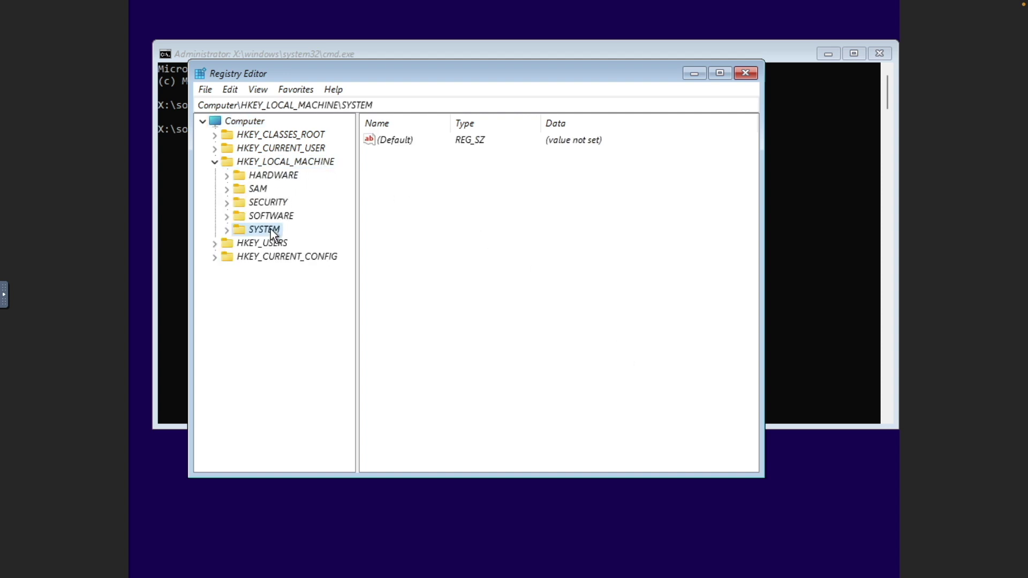
double_click(271, 365)
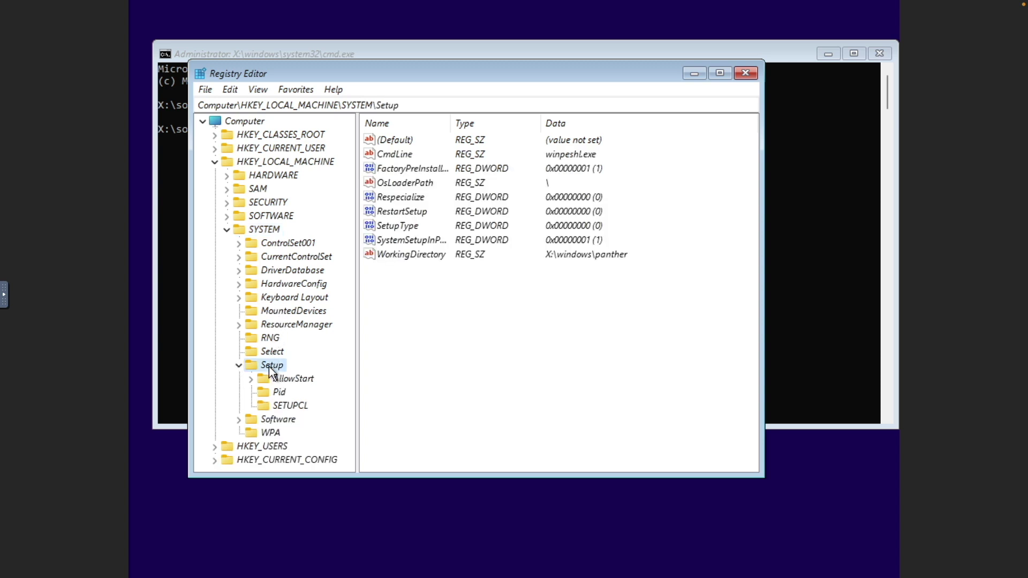
Create a new registry key named LabConfig under Setup.
right_click(431, 352)
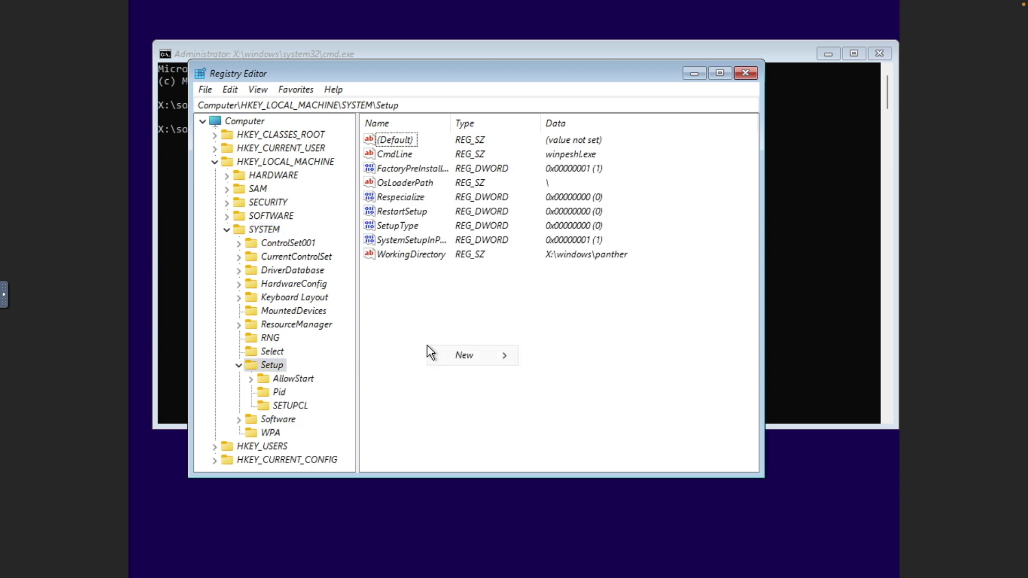
mouse_move(445, 355)
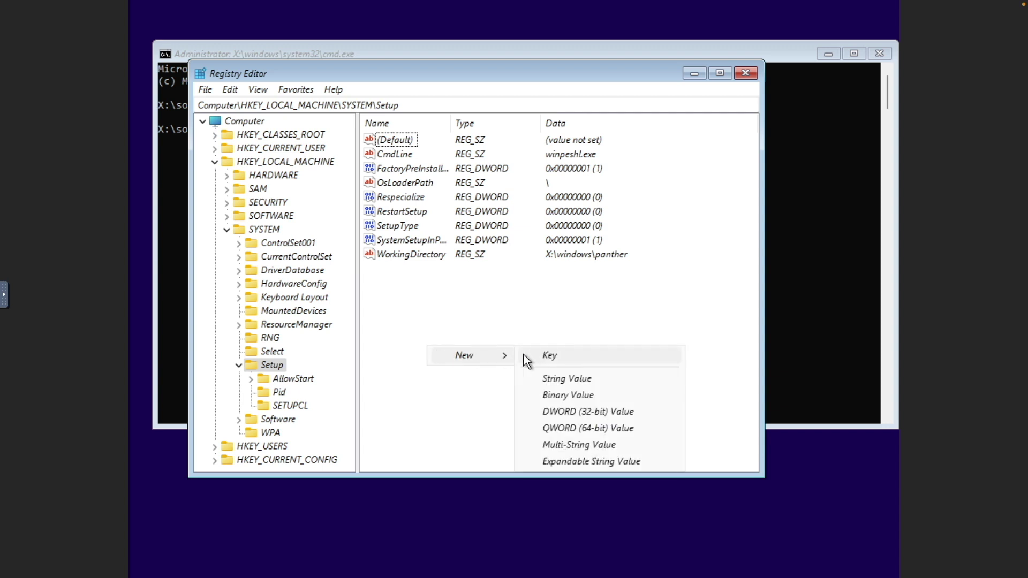
click(542, 356)
text(La)
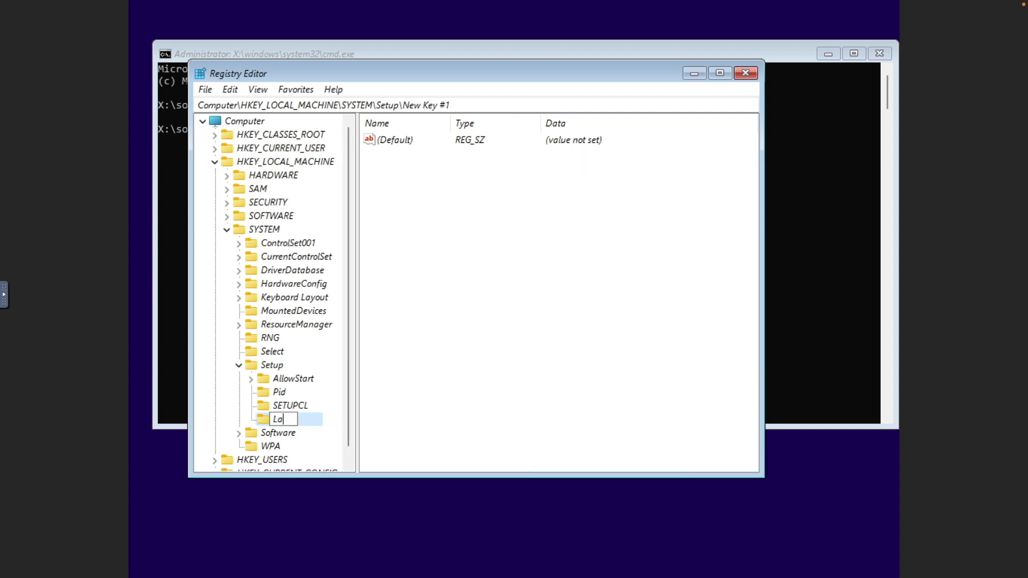
text(bConfig)
key(Return)
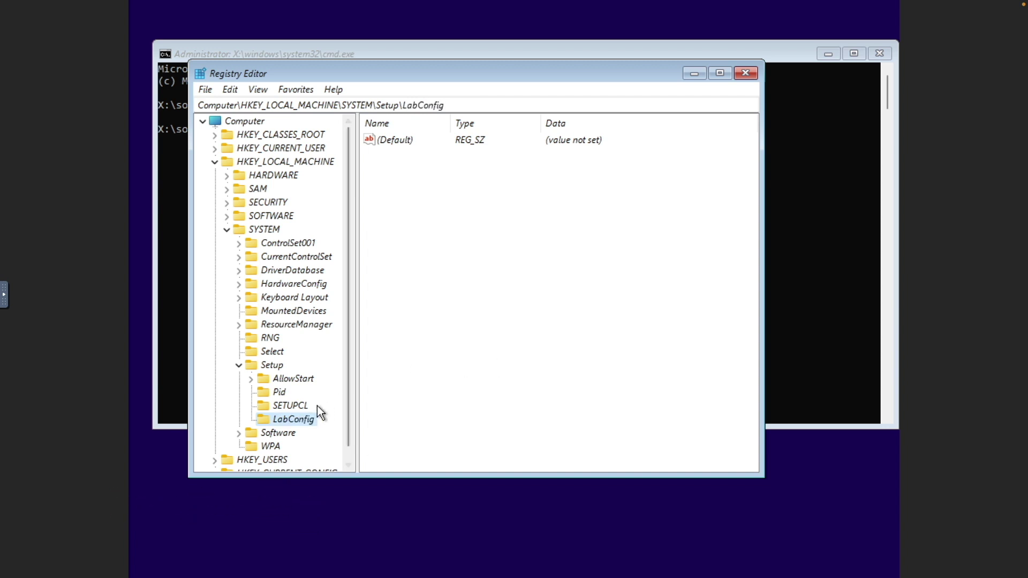
Add 32-bit DWORD values BypassTPMCheck and BypassSecureBootCheck inside LabConfig.
right_click(474, 303)
mouse_move(499, 310)
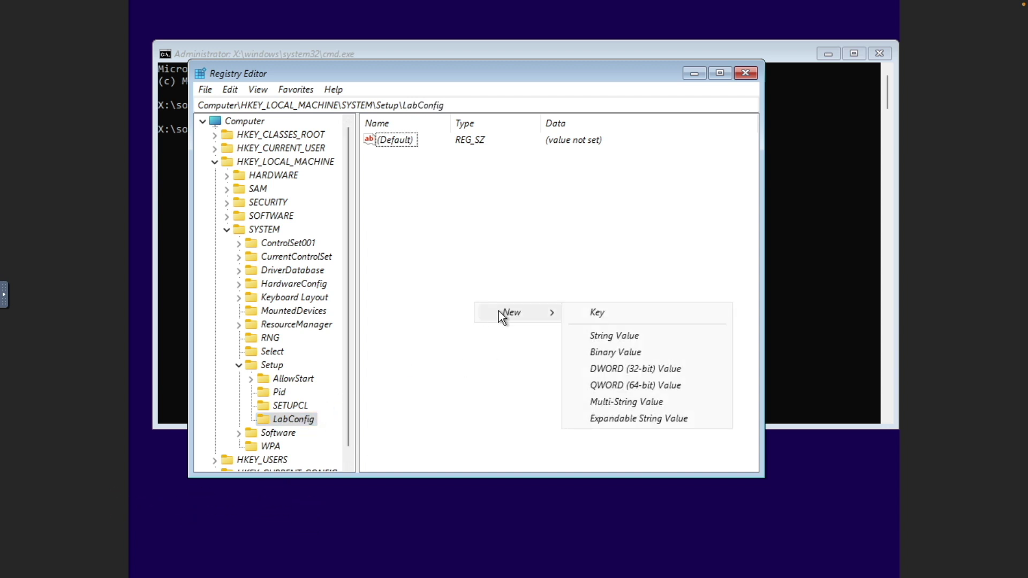
click(602, 368)
text(BypassTPMCheck)
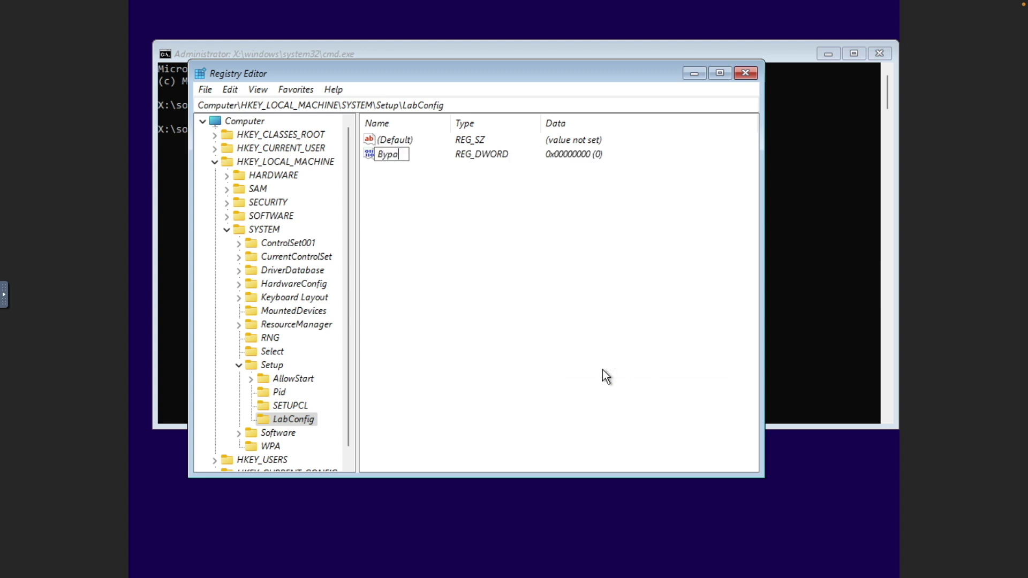
key(Return)
right_click(602, 370)
mouse_move(622, 375)
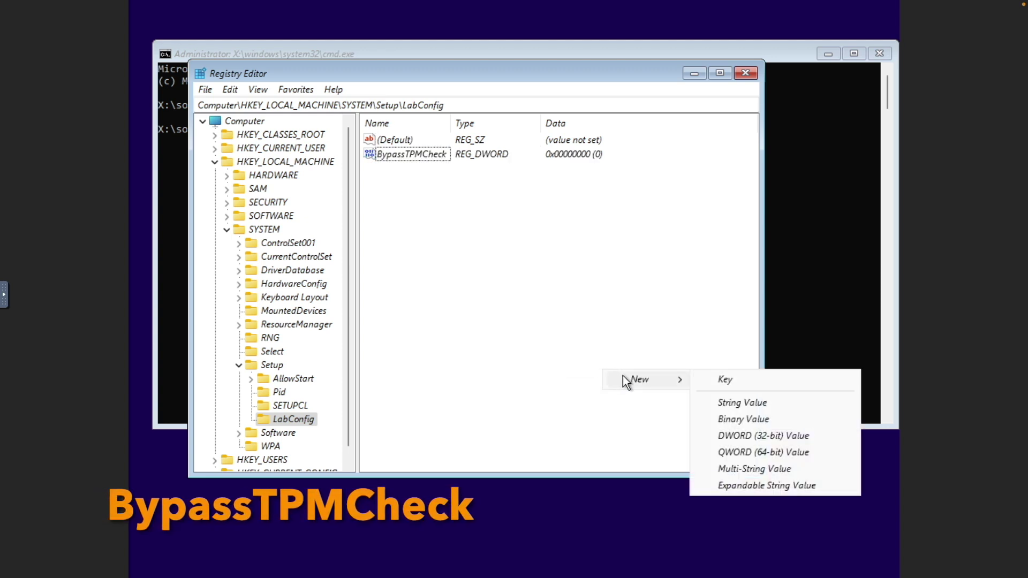
click(735, 431)
text(BypassSecureBootCheck)
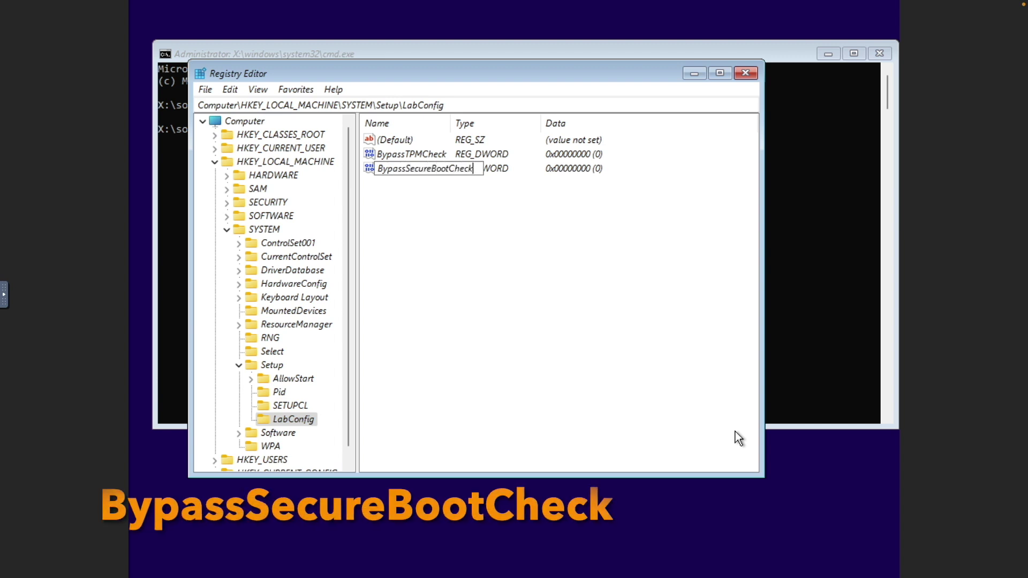
key(Return)
Set both BypassTPMCheck and BypassSecureBootCheck data to 1 and close Registry Editor.
double_click(427, 154)
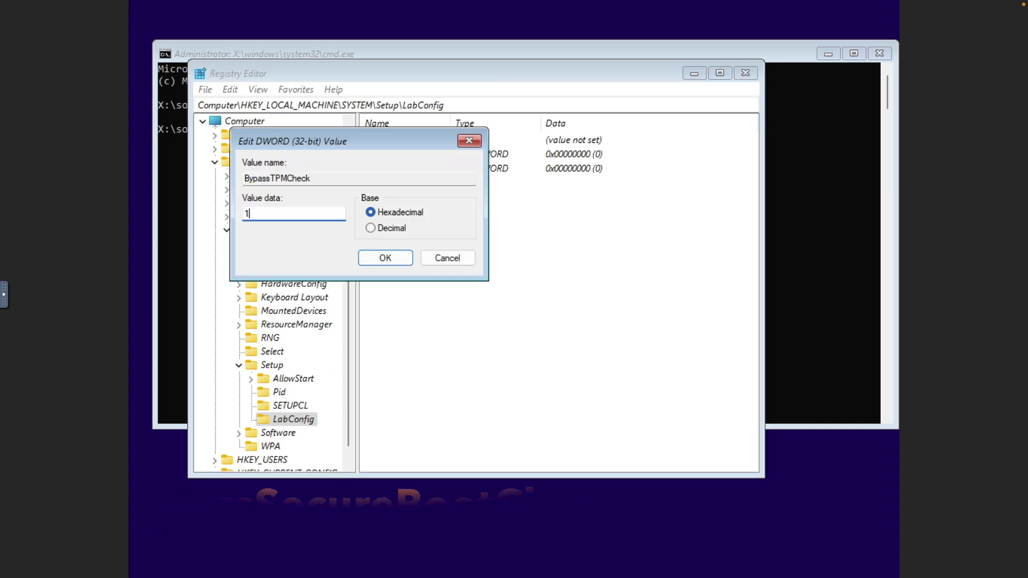
text(1)
click(385, 258)
double_click(415, 168)
text(1)
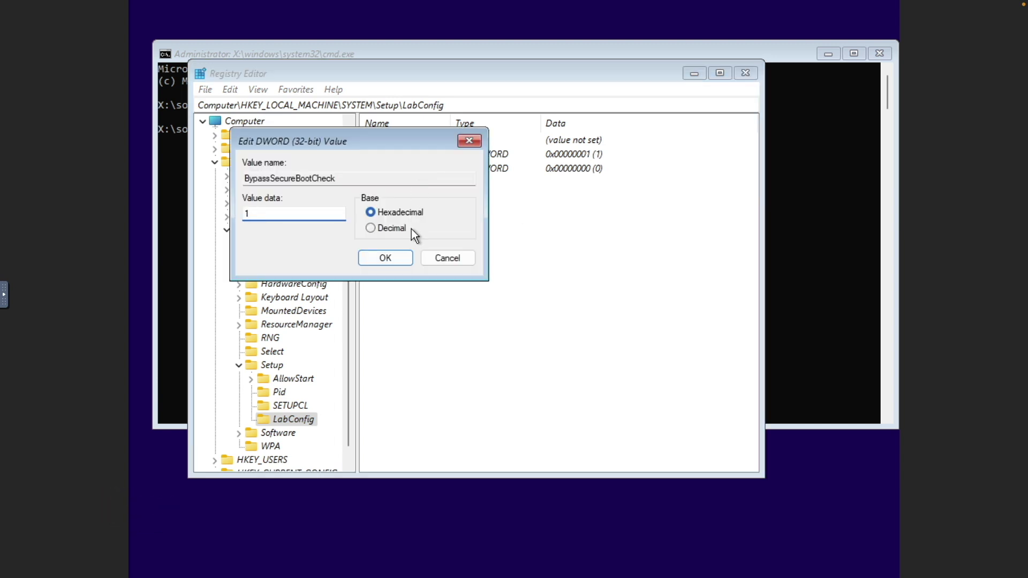
click(407, 258)
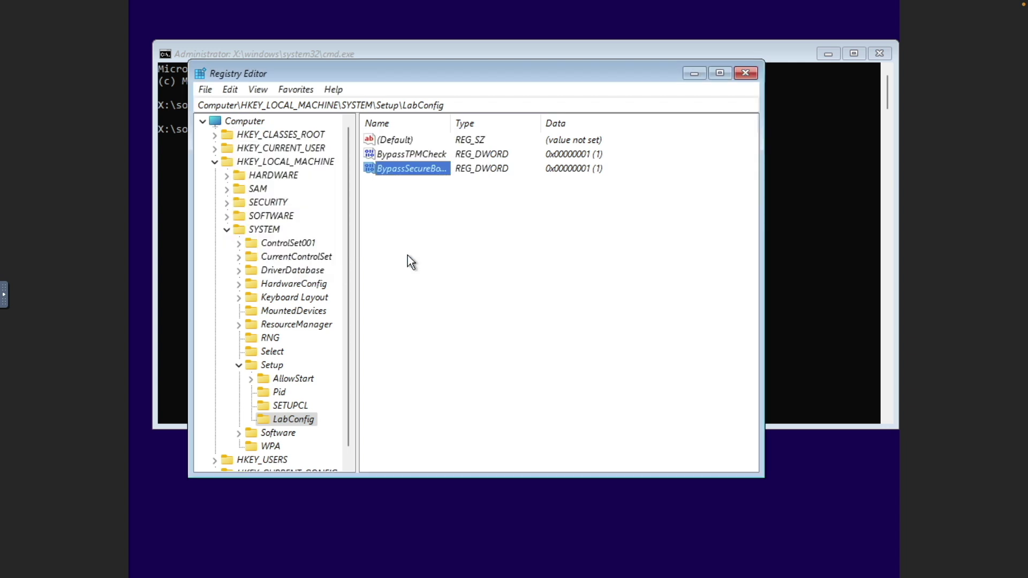
click(744, 76)
Exit the command prompt and start Windows installation without a product key.
text(exit)
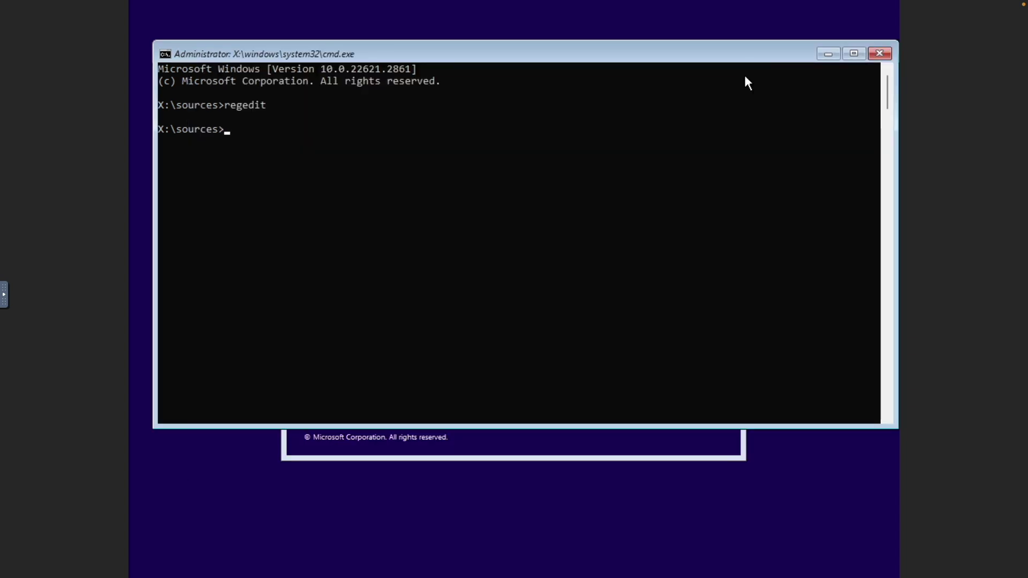
key(Return)
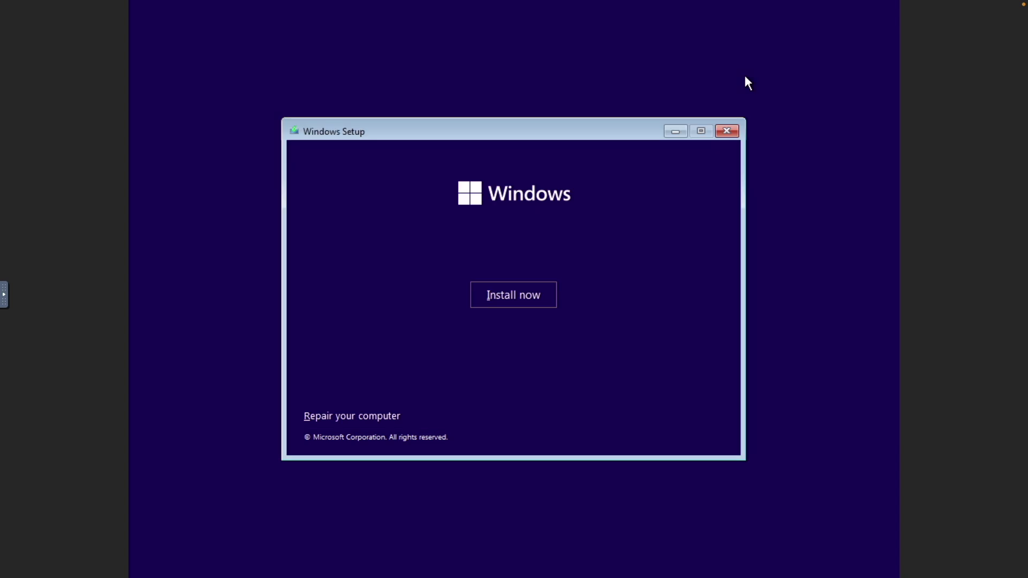
click(544, 293)
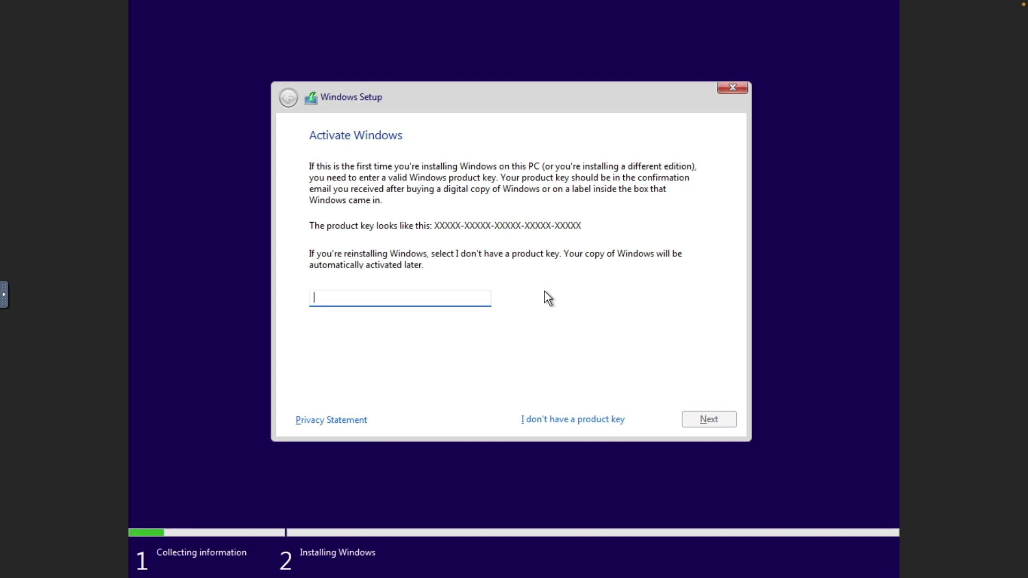
click(595, 419)
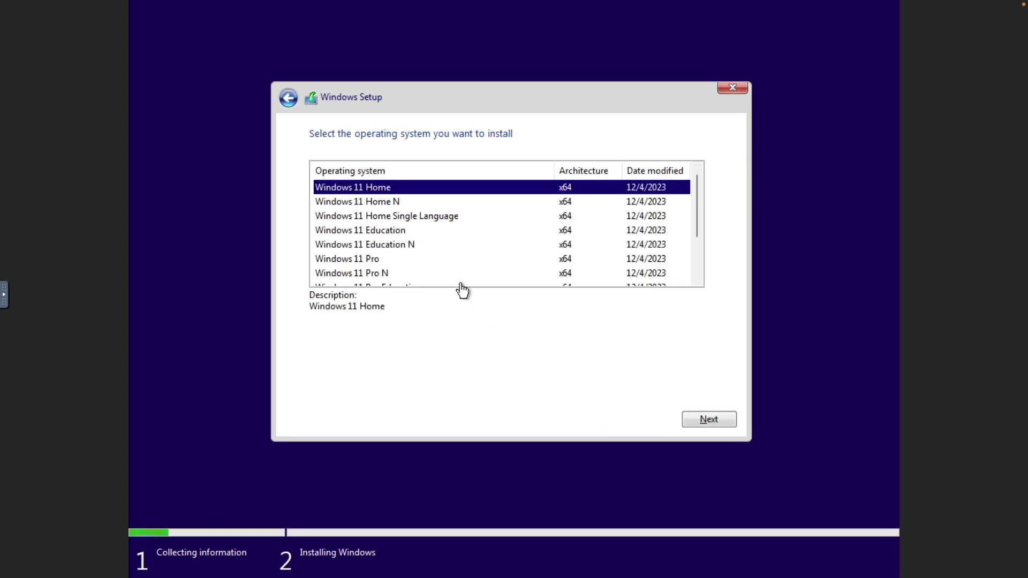
Choose Windows 11 Pro, accept the license terms, and pick the custom installation type.
click(442, 261)
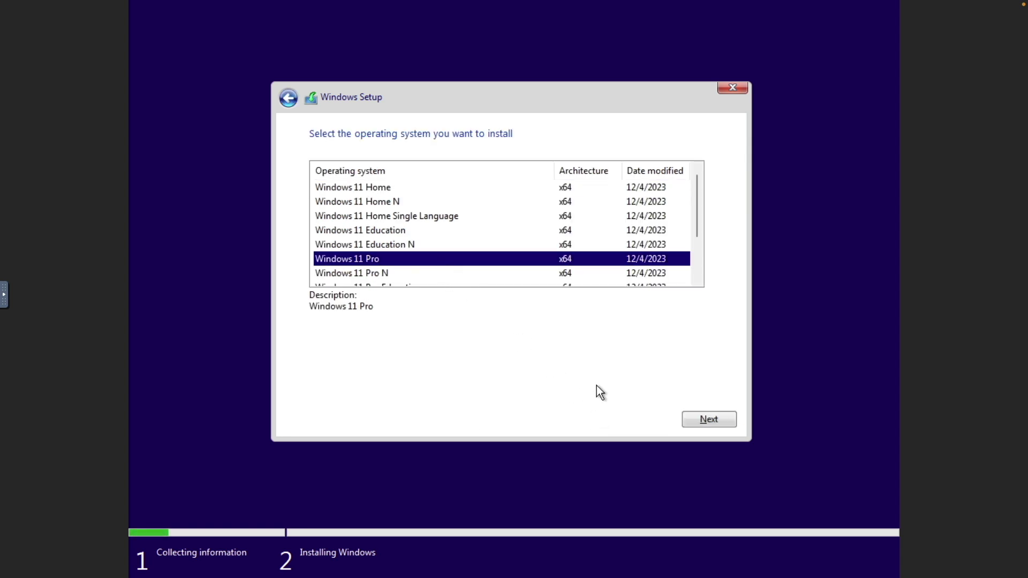
click(687, 418)
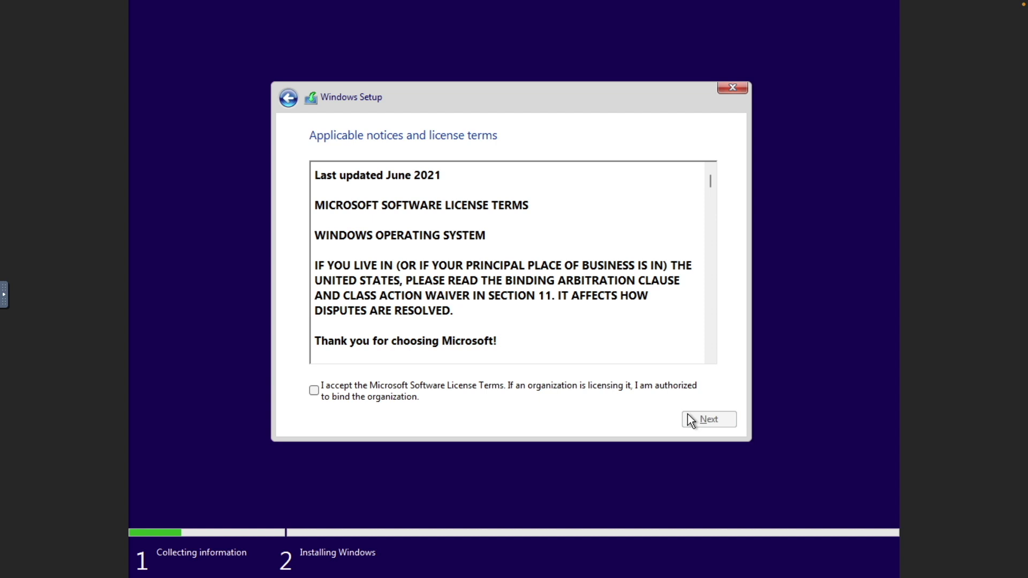
click(449, 385)
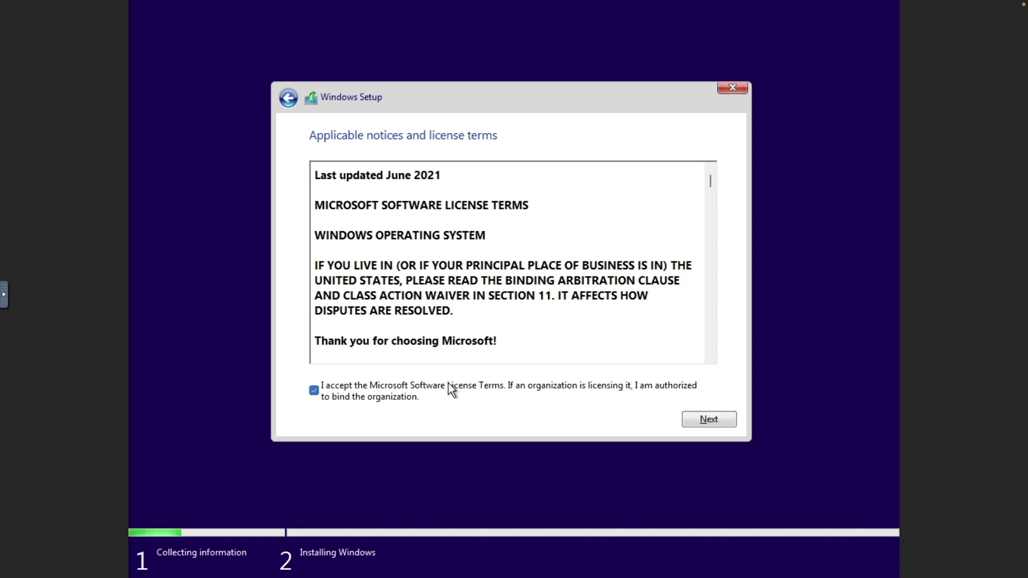
click(691, 426)
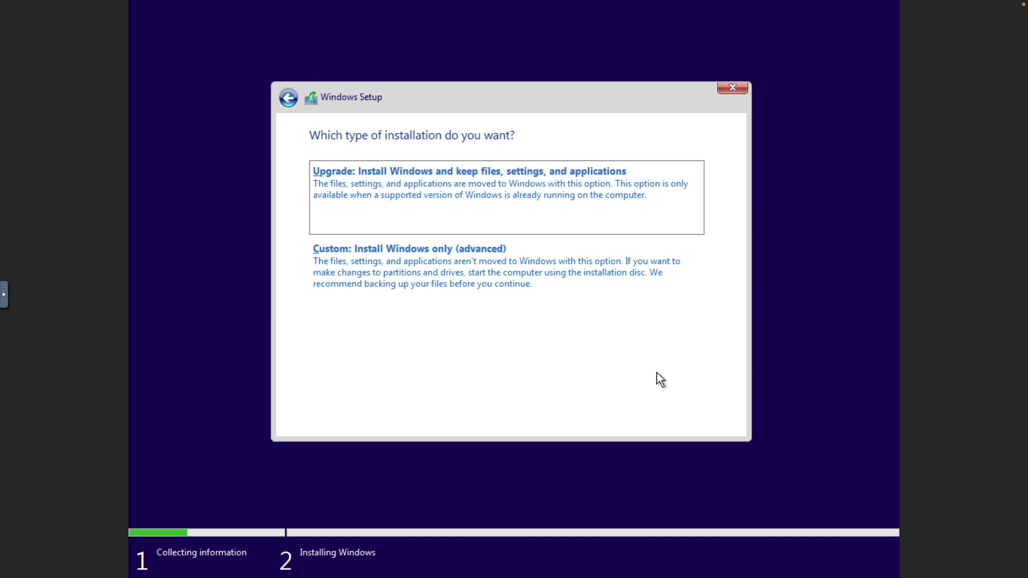
click(574, 284)
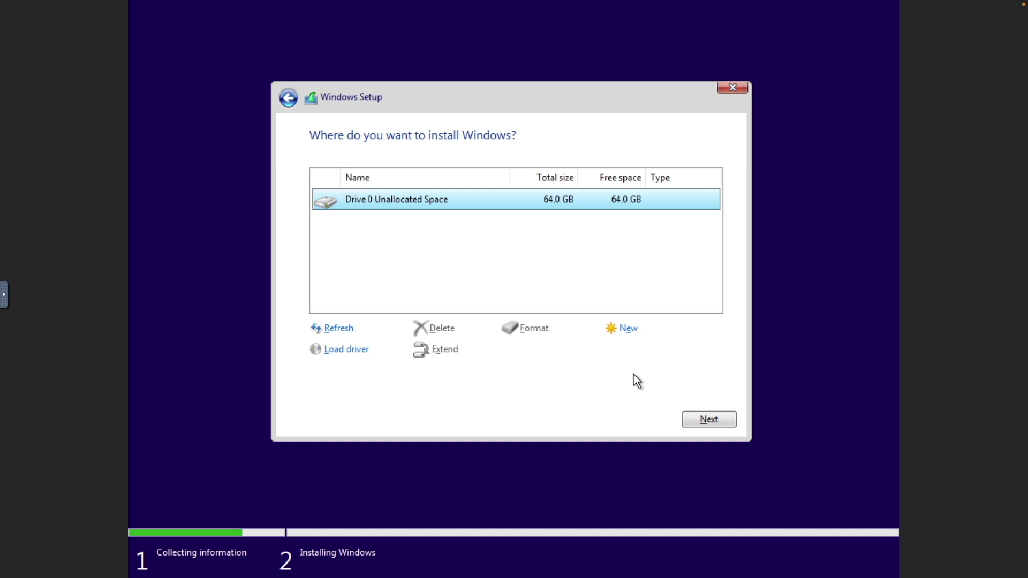
Install Windows onto Drive 0's 64 GB unallocated space and let setup run to completion.
click(689, 416)
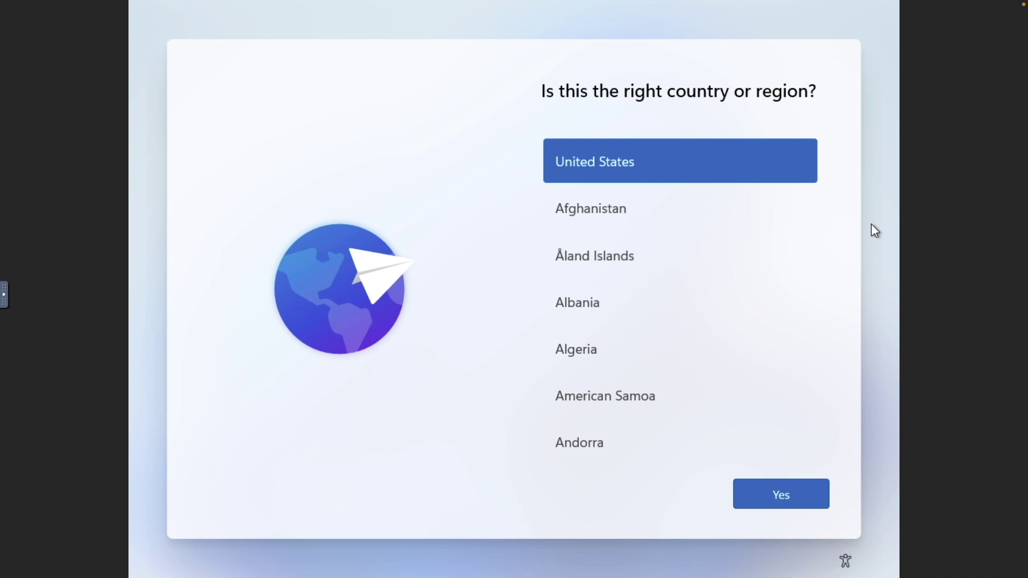
Run oobe\bypassnro from a Shift+F10 command prompt so setup can skip networking.
key(shift+F10)
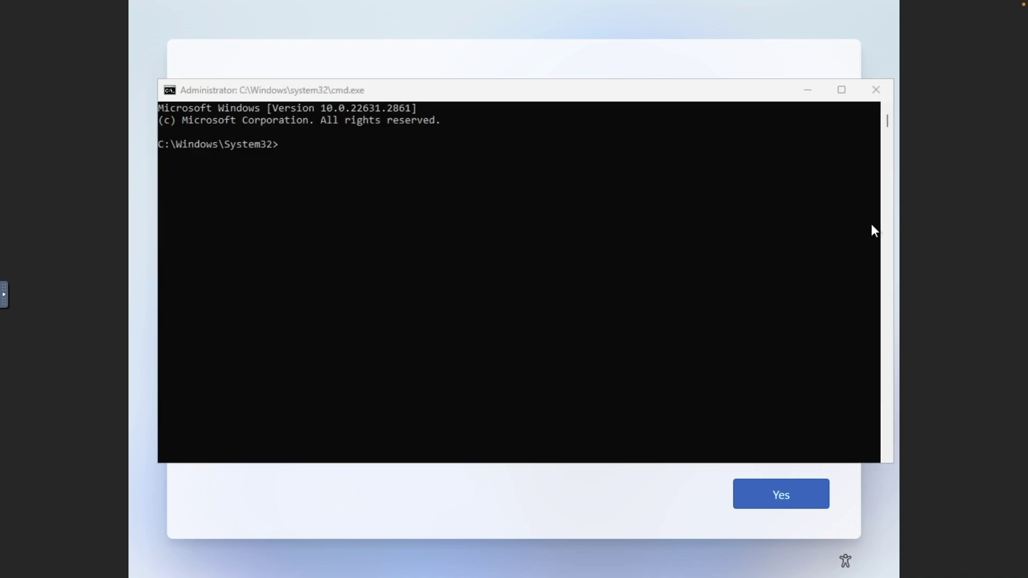
text(oobe)
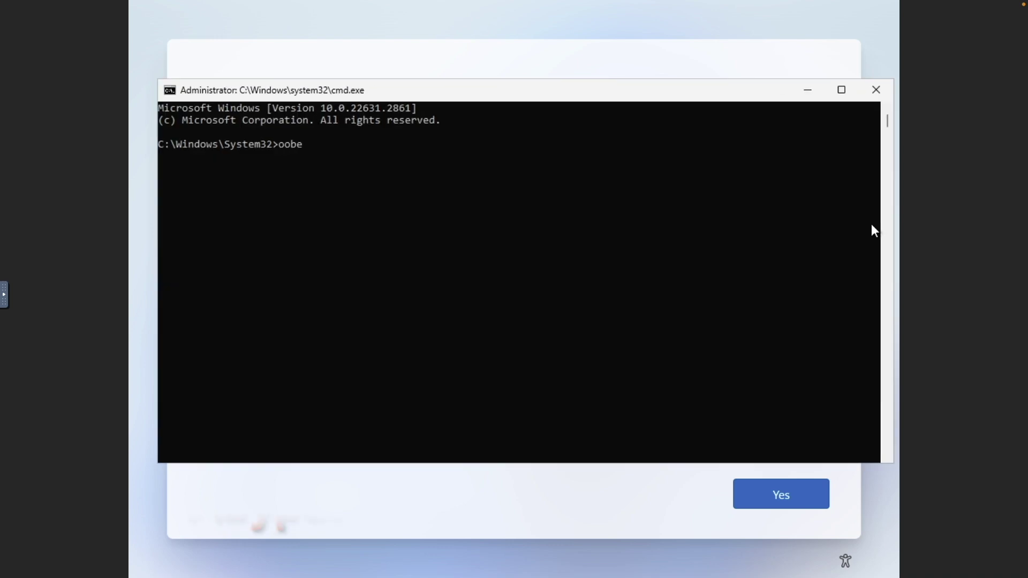
text(\byp)
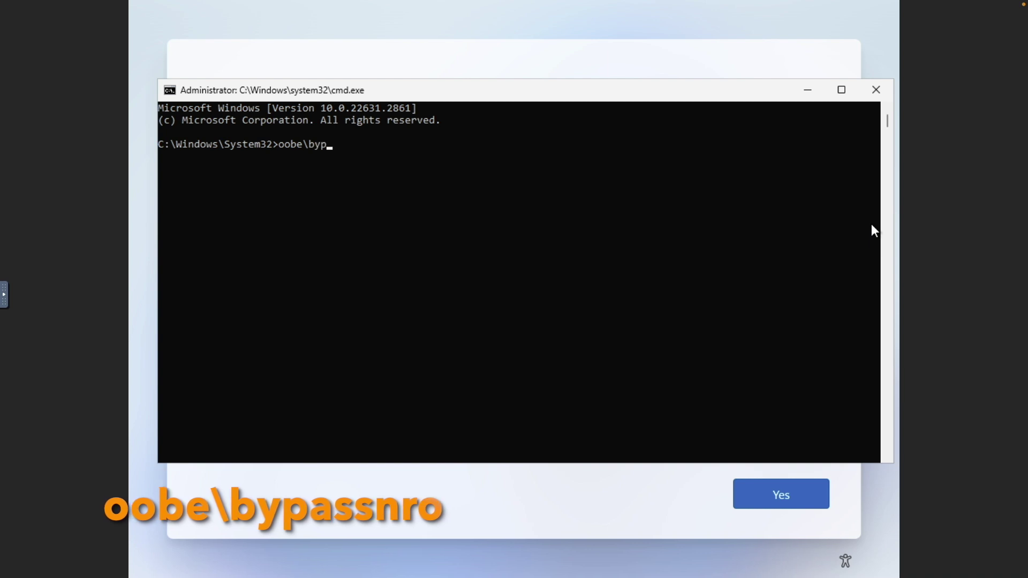
text(assnro)
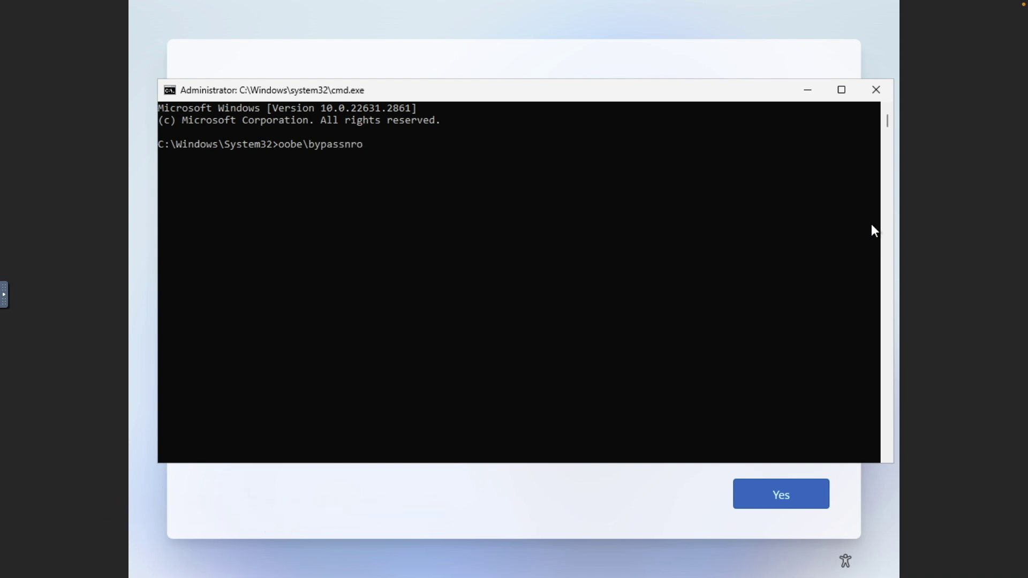
key(Return)
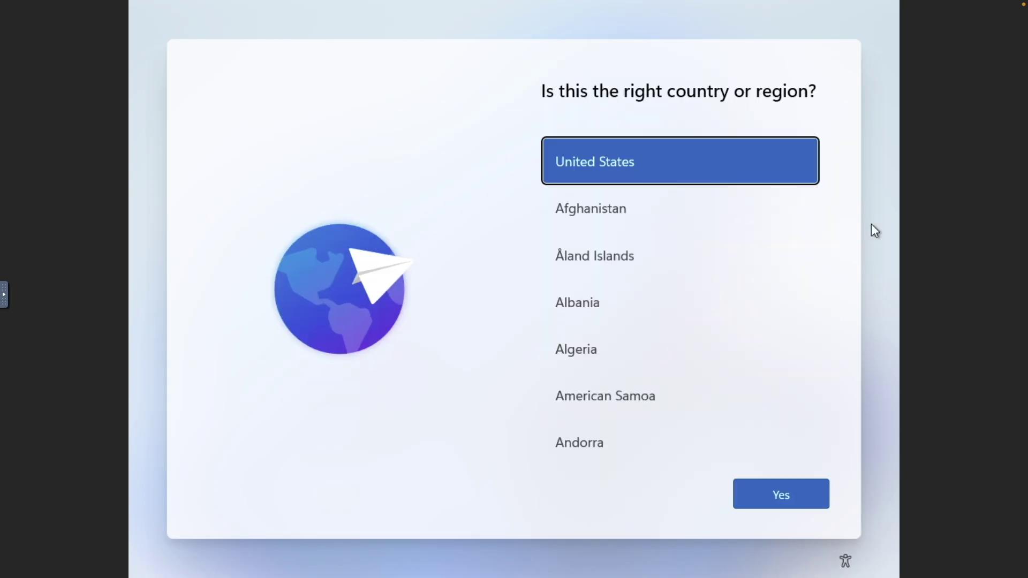
After the restart, run ipconfig /release in a command prompt and exit it.
key(shift+F10)
text(ip)
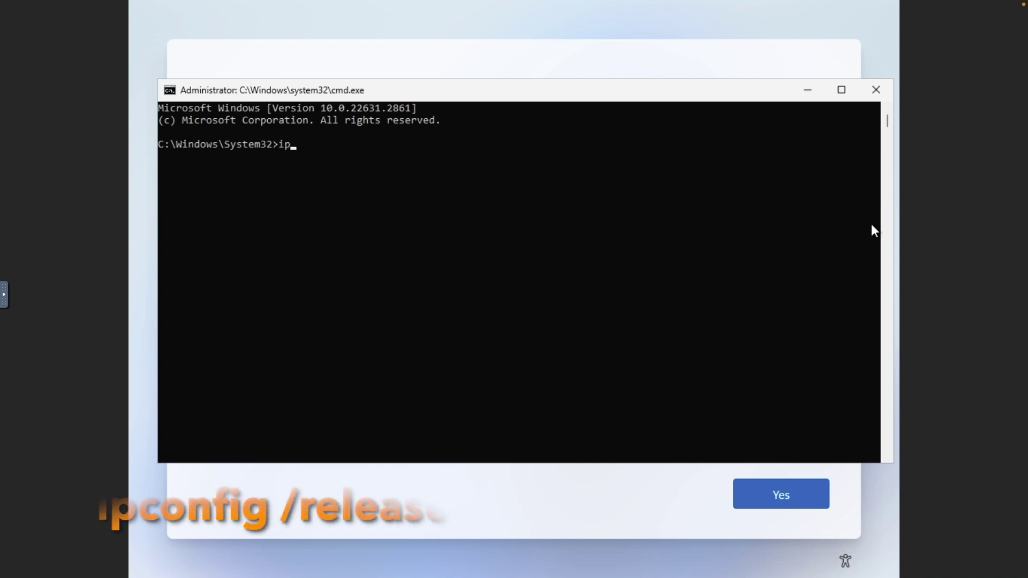
text(config /release)
key(Return)
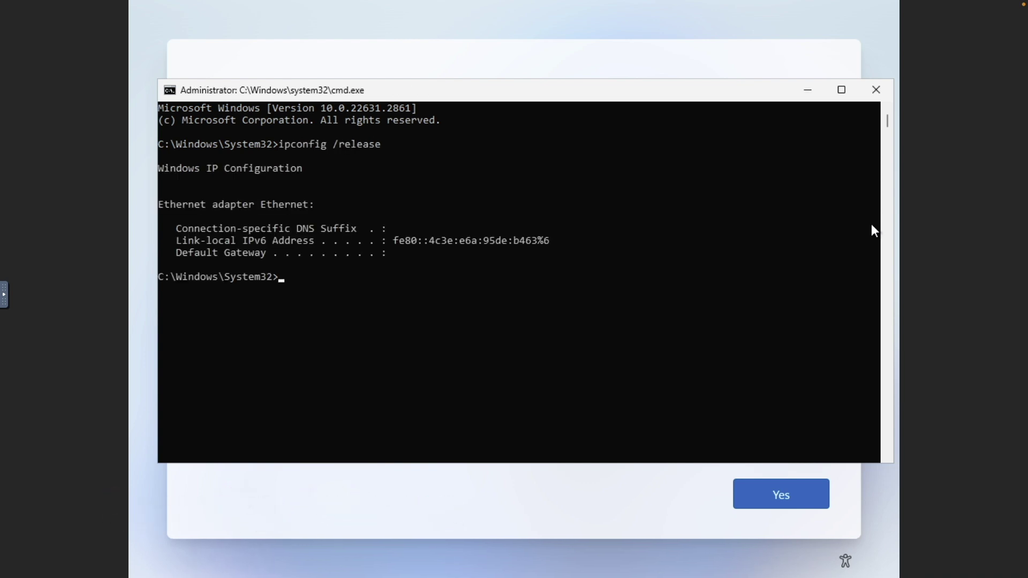
text(exit)
key(Return)
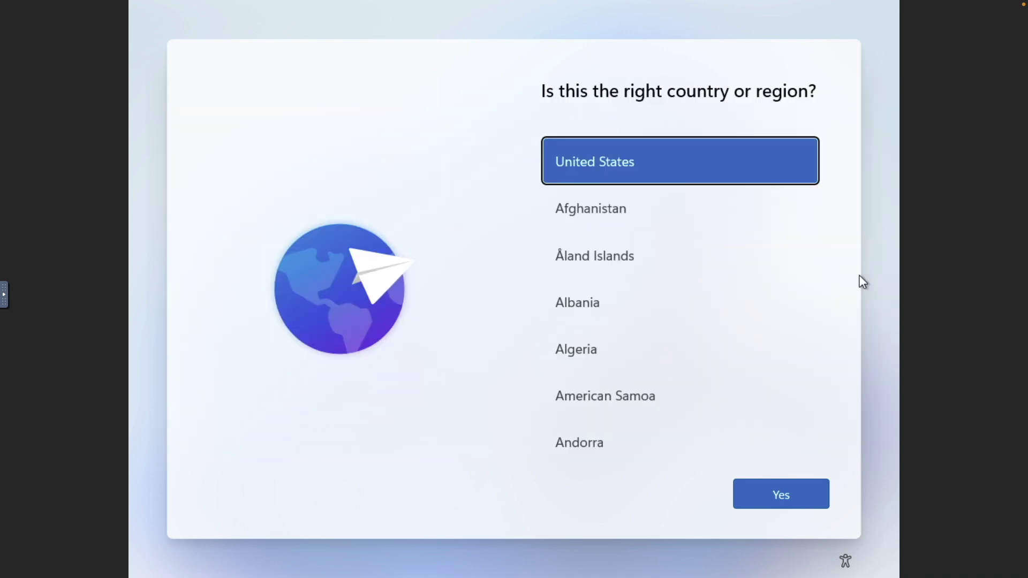
Confirm United States region and keyboard, then continue with limited setup without internet.
click(801, 495)
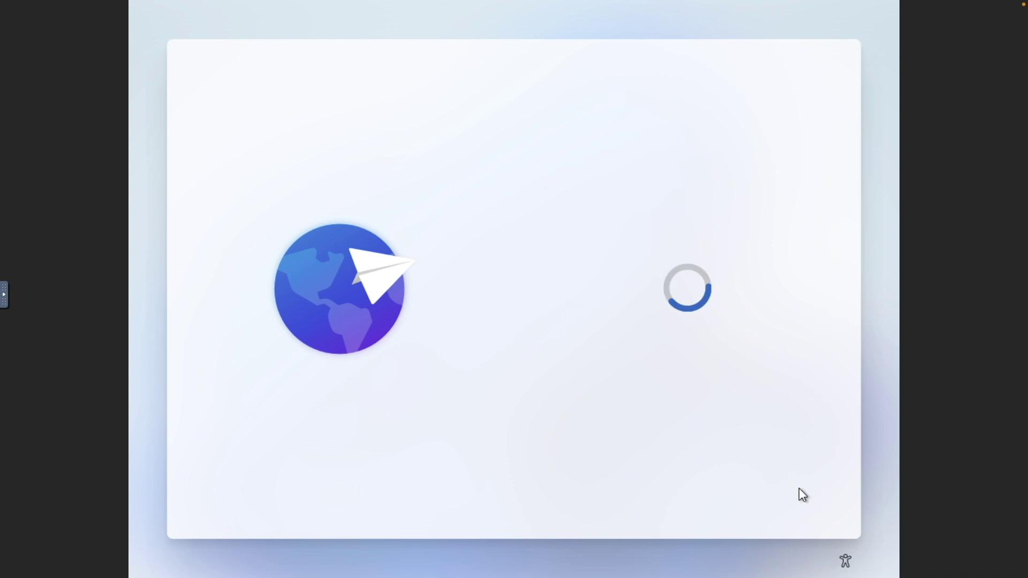
click(802, 495)
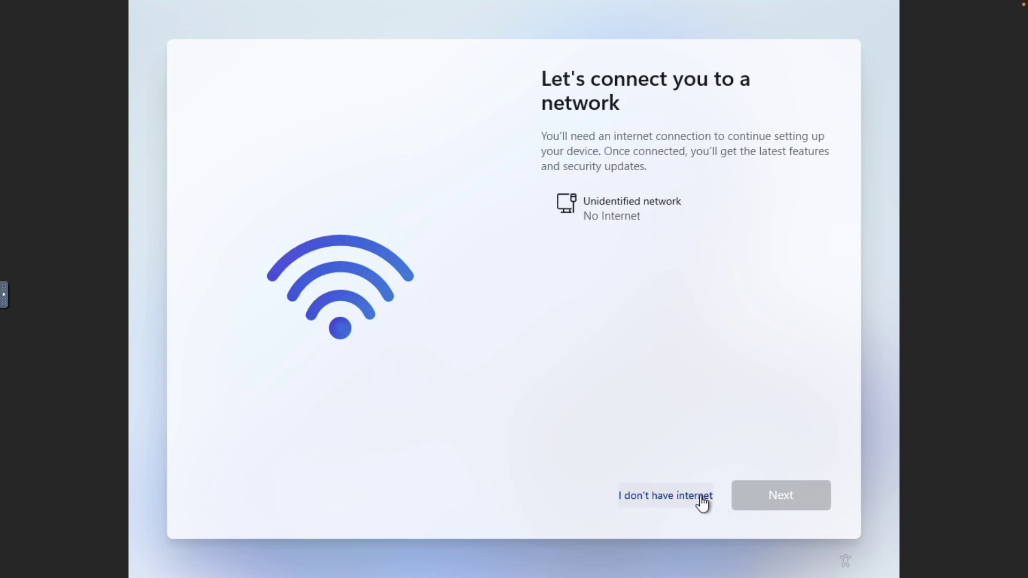
click(701, 497)
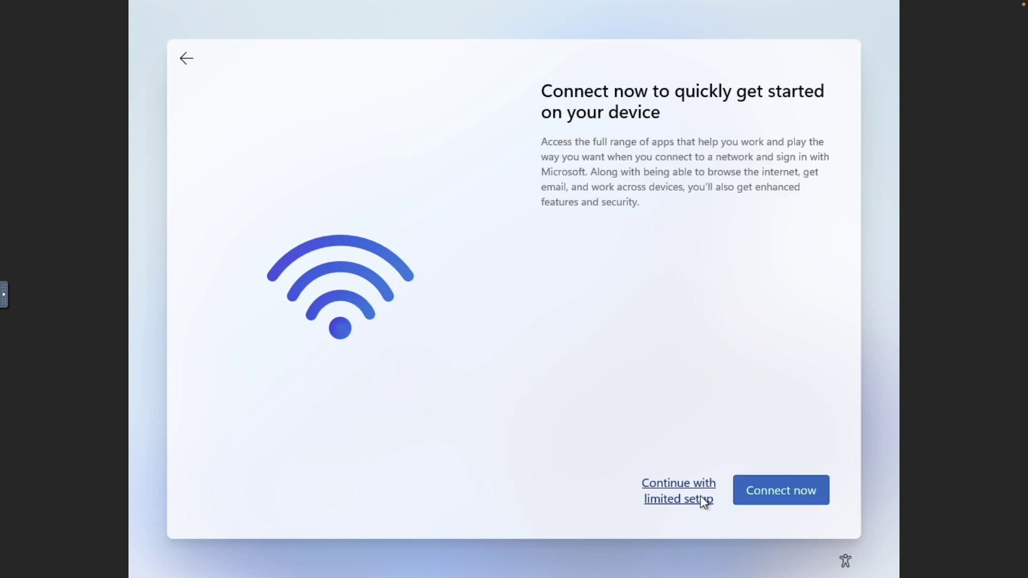
click(700, 496)
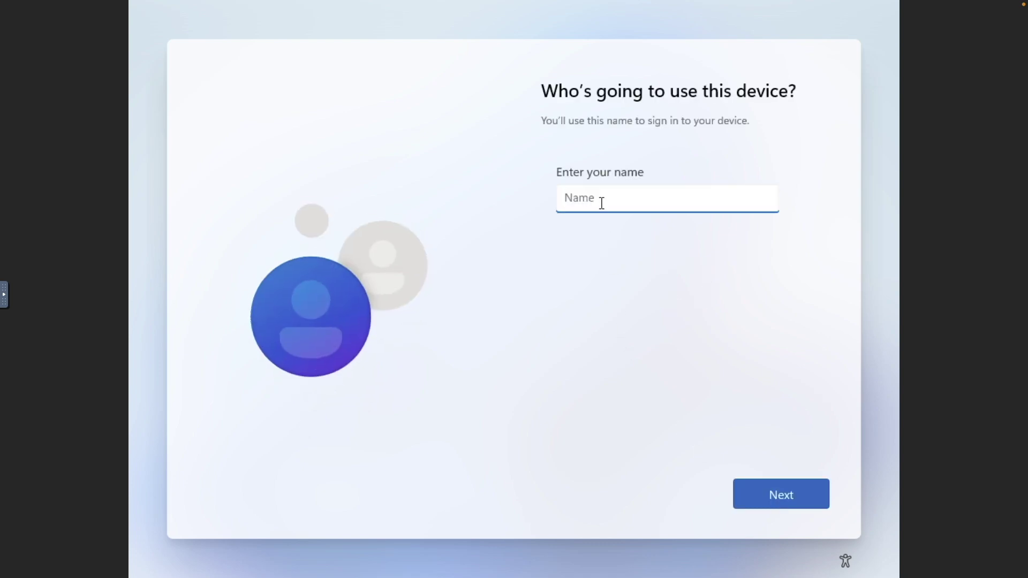
Enter the local account name and set and confirm its password.
text(Ferd)
key(Return)
text(••••••••••••)
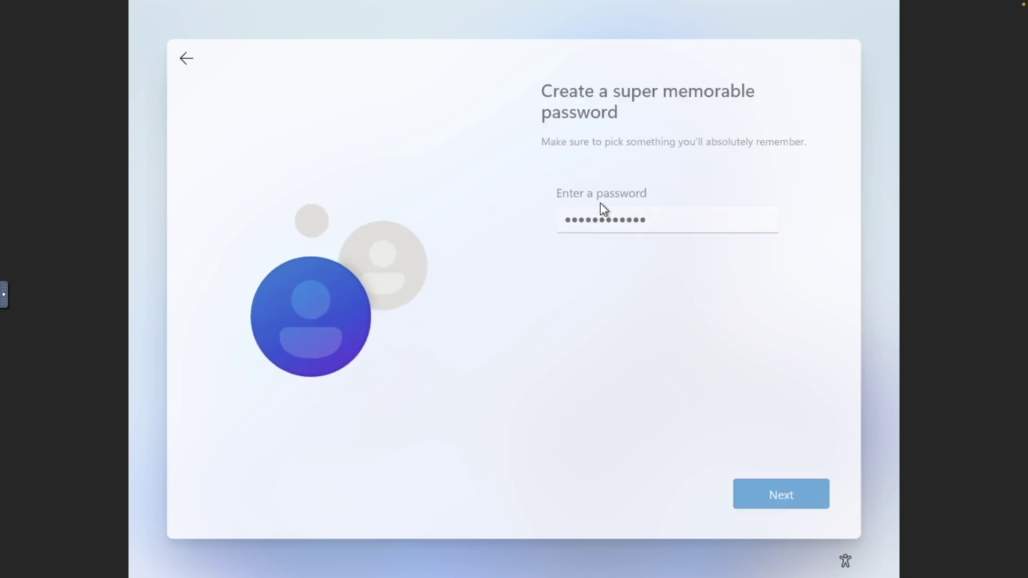
key(Return)
text(••••••••••••)
key(Return)
Answer three security questions, including first pet's name and childhood nickname, and accept privacy settings.
click(755, 213)
click(742, 229)
click(729, 254)
text(on)
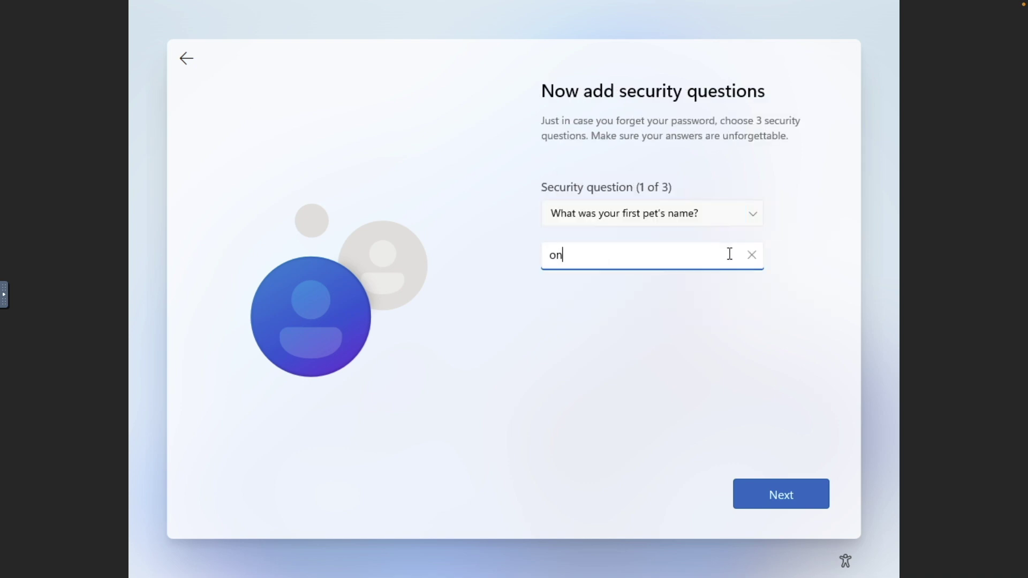
key(Return)
click(741, 216)
click(741, 229)
text(two)
key(Return)
click(741, 217)
click(741, 229)
text(t)
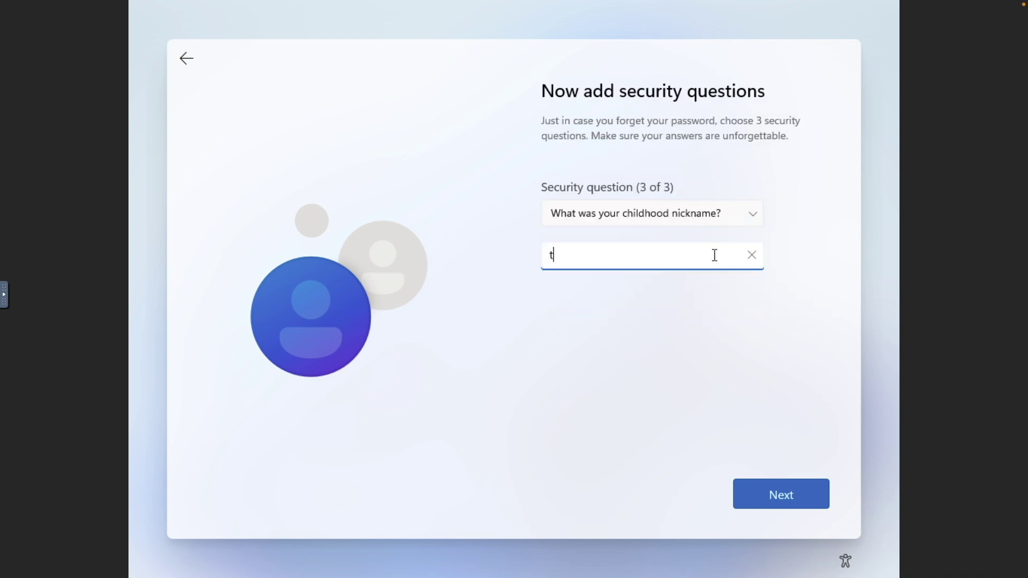
text(hree)
key(Return)
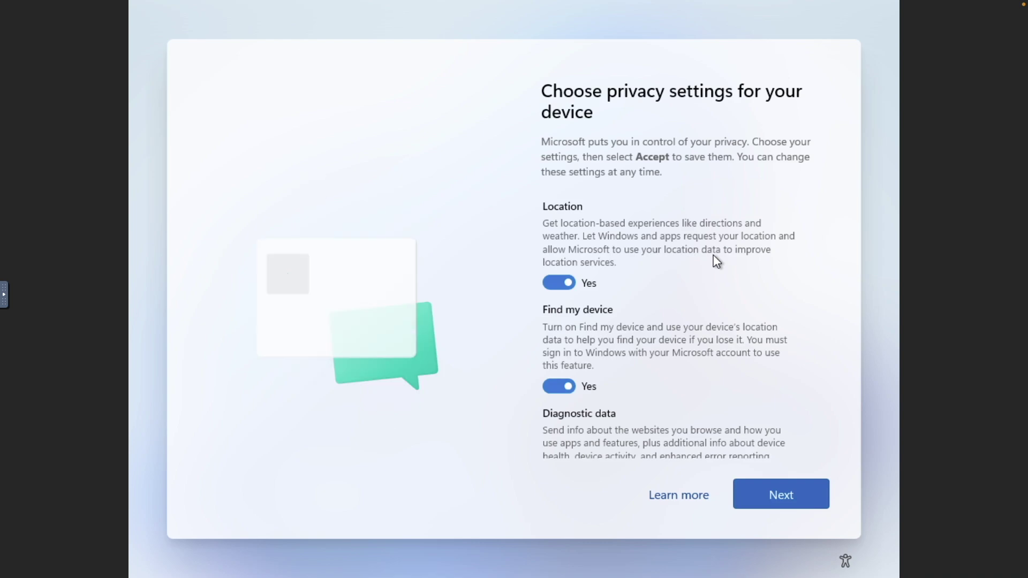
click(777, 485)
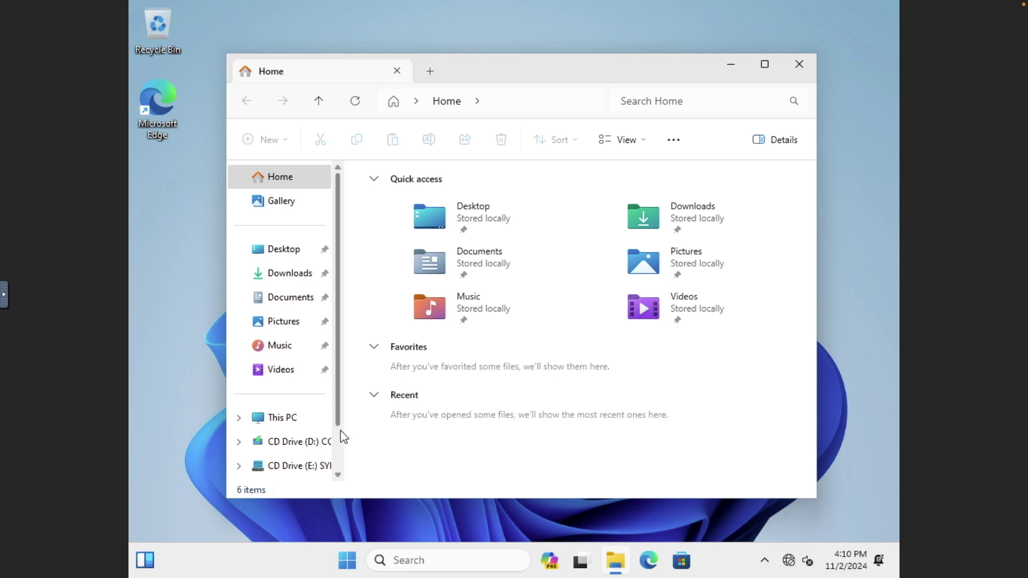
Open CD Drive (E:) SYNOLOGY_VMMTOOL in This PC and launch Synology_VMM_Guest_Tool.
click(313, 423)
click(433, 266)
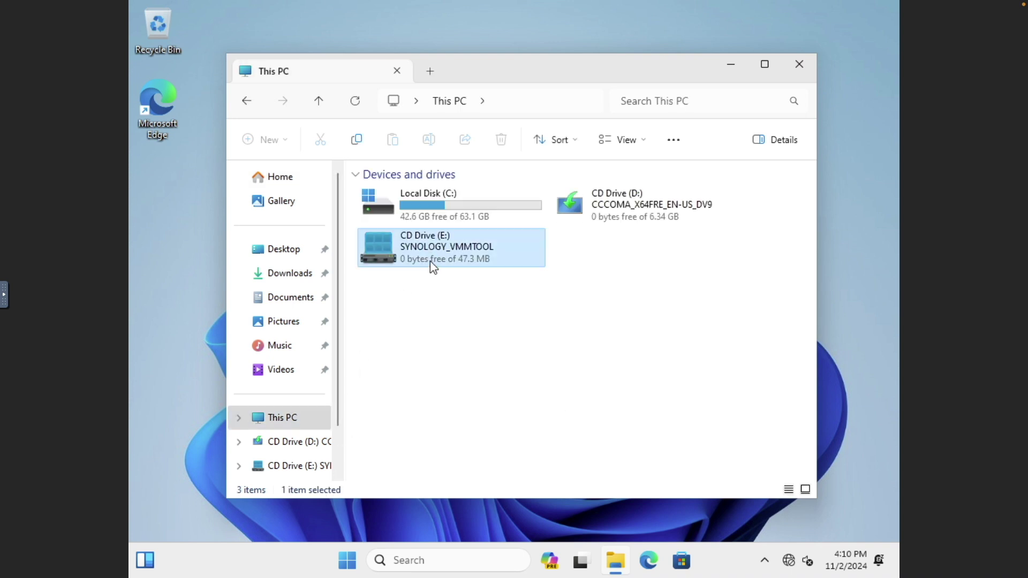
double_click(431, 262)
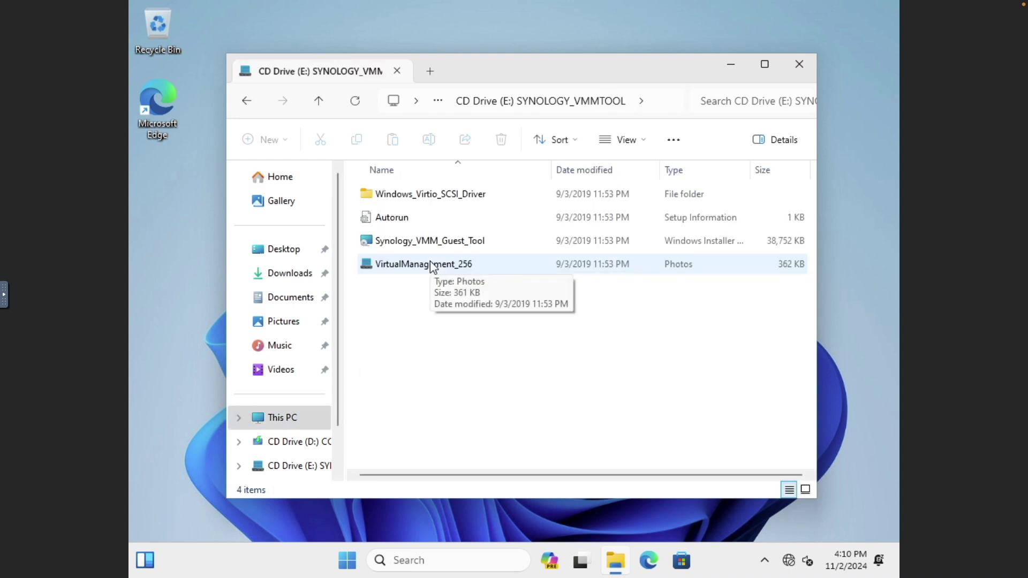
double_click(444, 240)
Install the guest tool with the VirtIO Serial Driver, accepting the licence, and restart Windows.
click(589, 395)
click(508, 362)
click(590, 395)
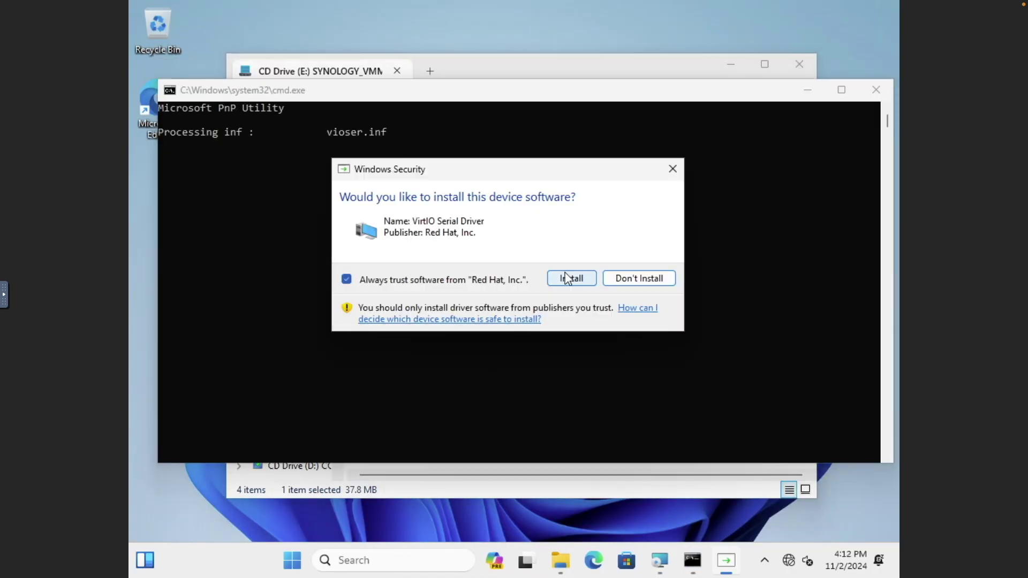
click(566, 274)
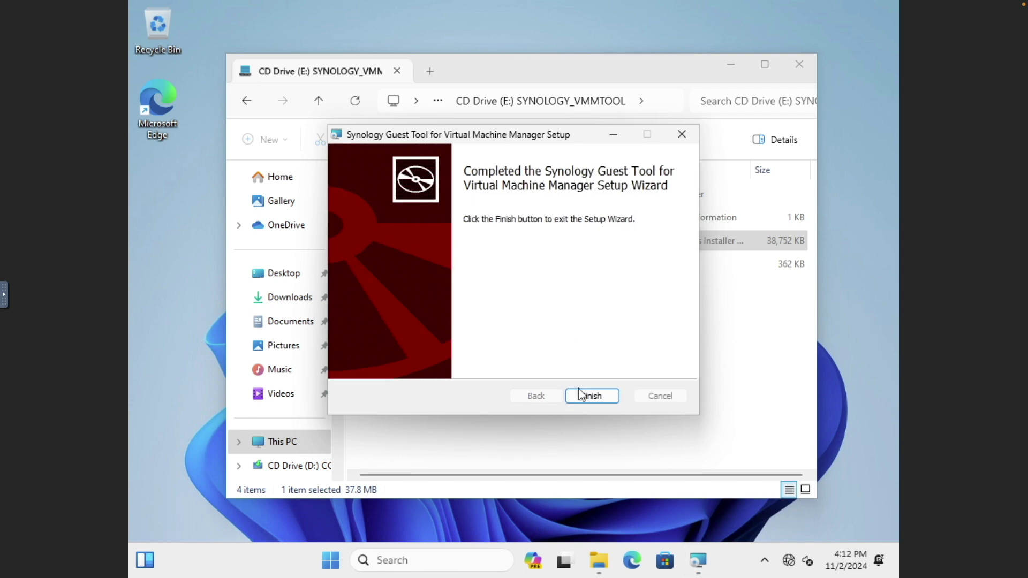
click(585, 396)
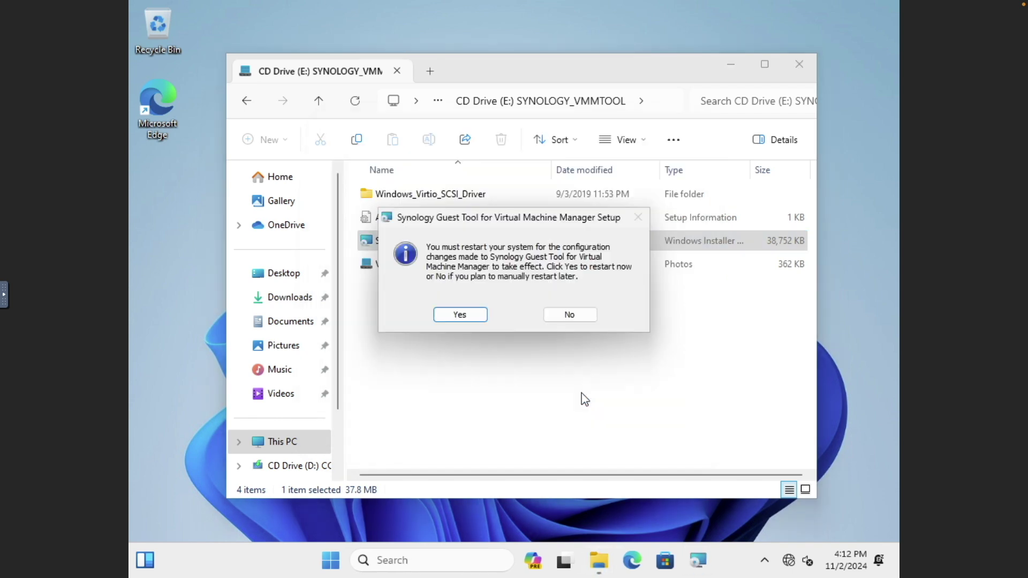
click(474, 320)
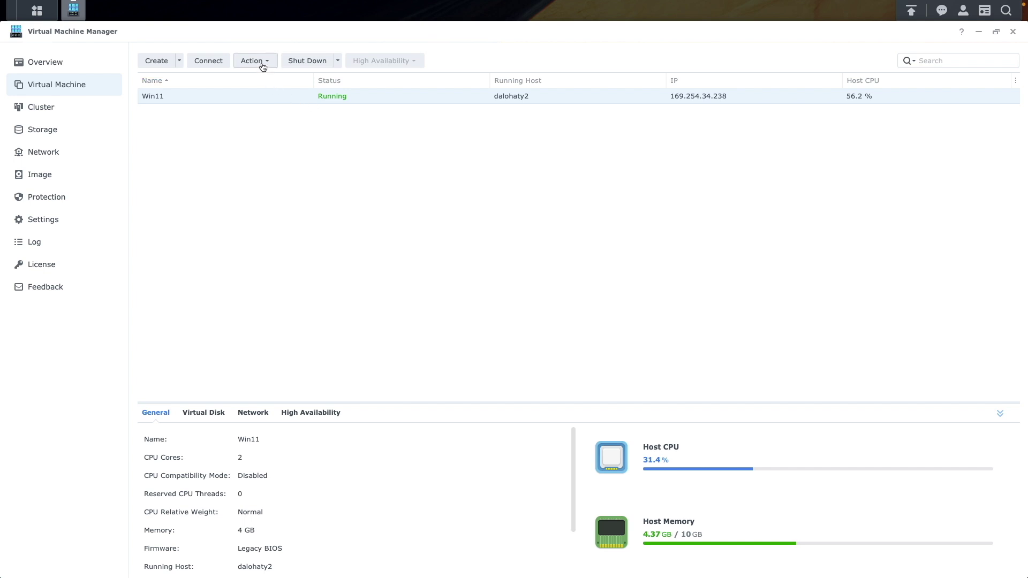
Edit Win11's settings so both the bootup ISO and additional ISO are Unmounted, and save.
click(263, 63)
click(258, 78)
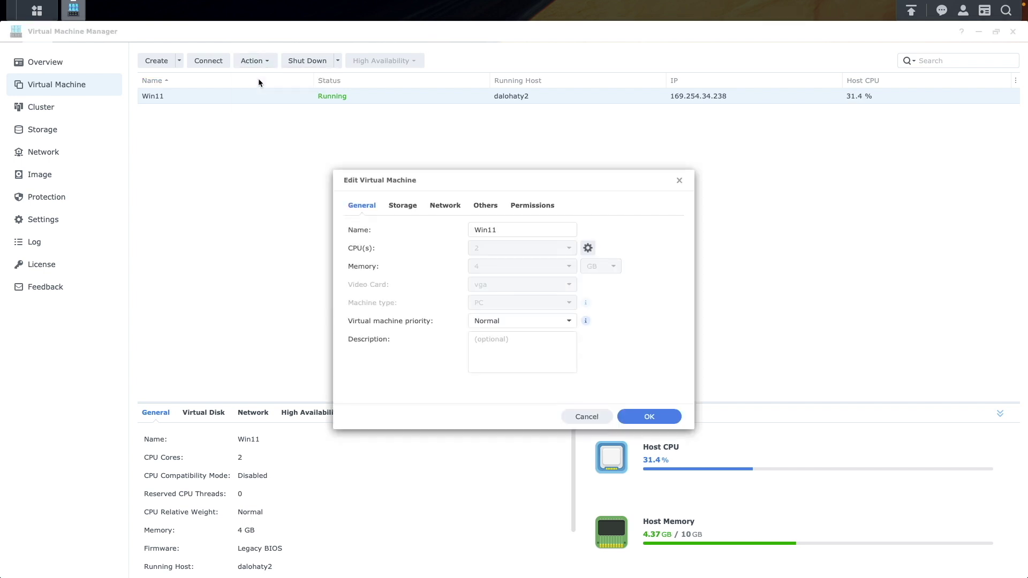
click(480, 205)
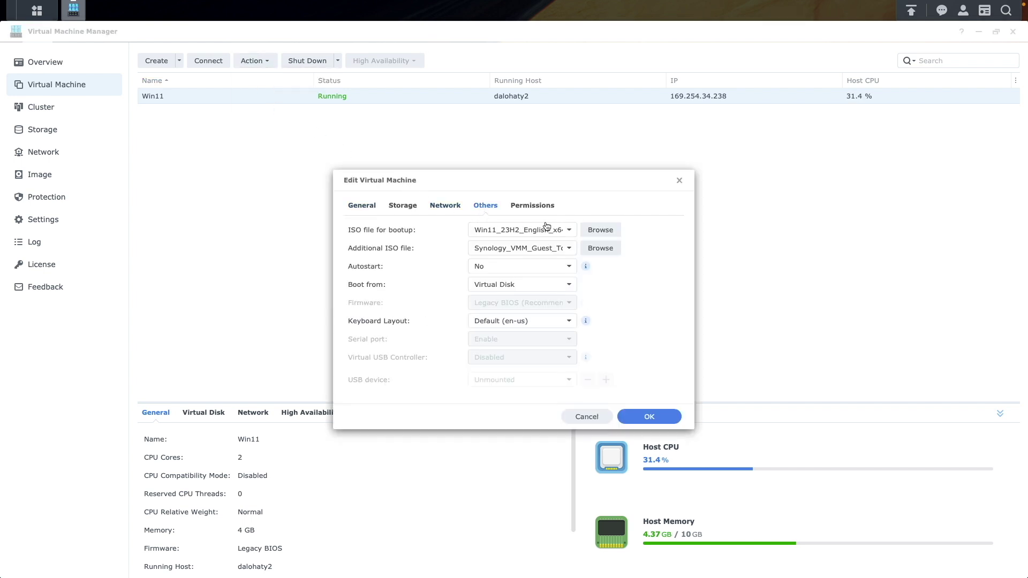
click(570, 230)
click(499, 250)
click(568, 249)
click(554, 268)
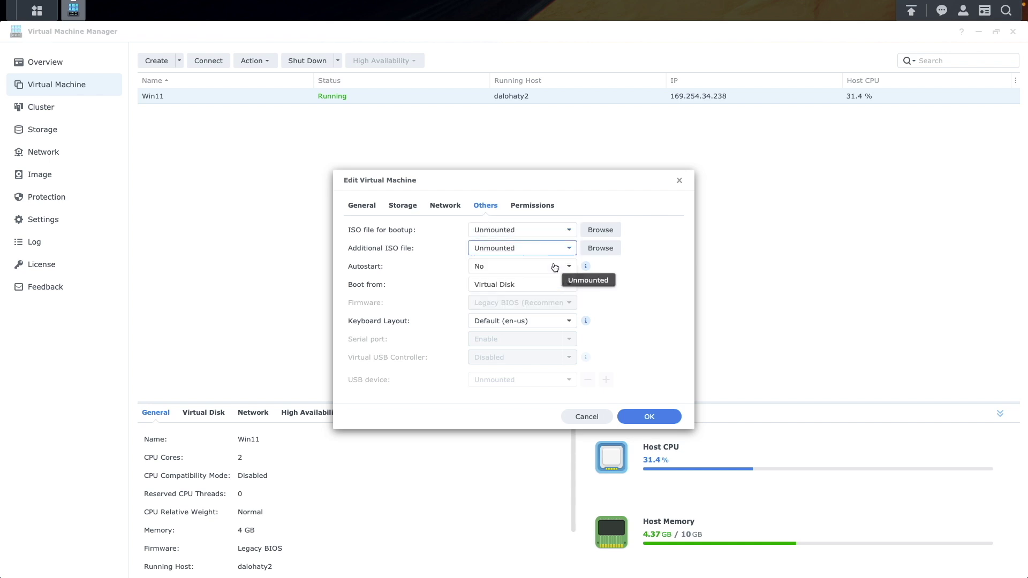
click(645, 416)
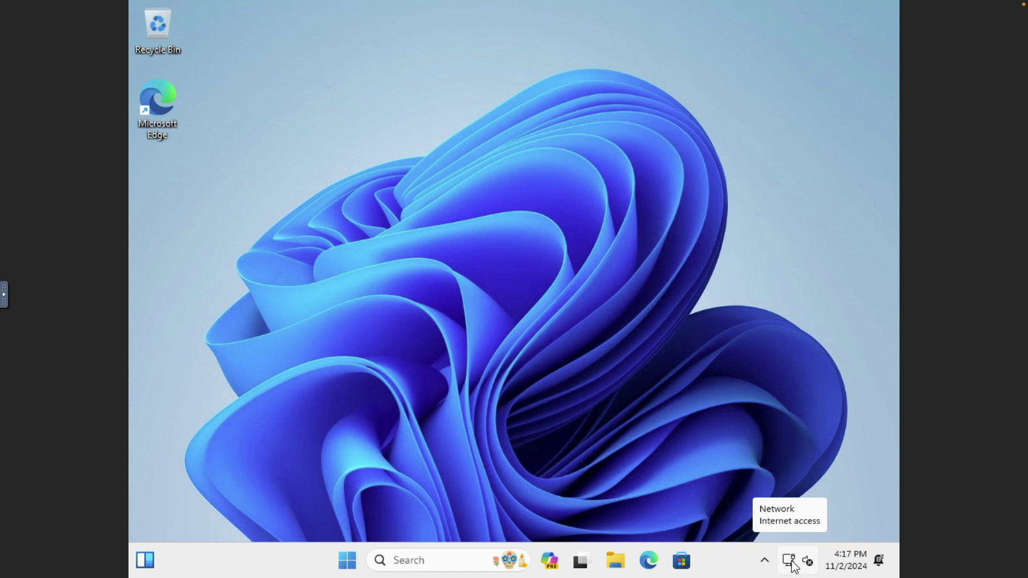
In File Explorer's Network view, turn on network discovery and file sharing and make the network private.
click(620, 562)
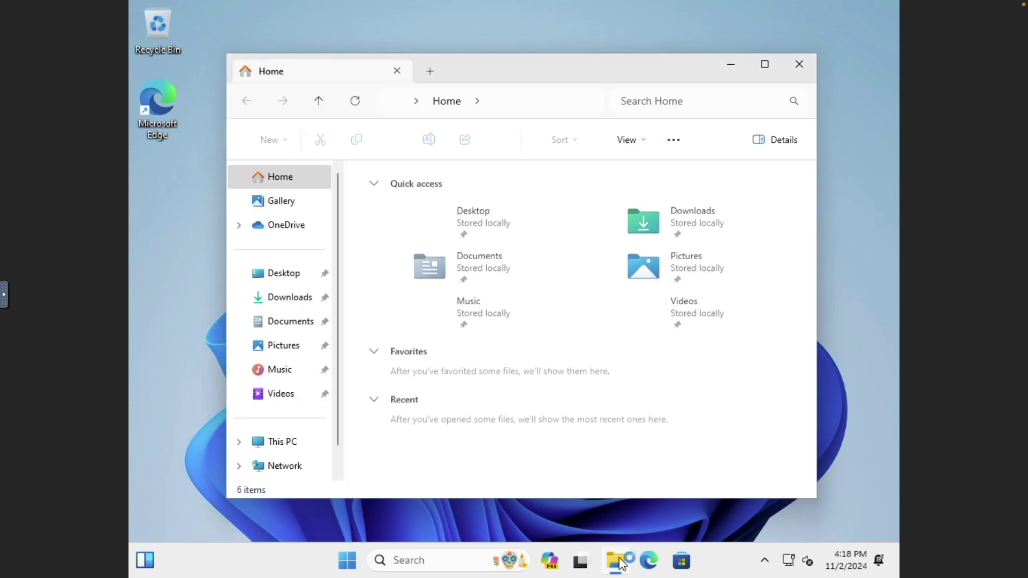
click(299, 474)
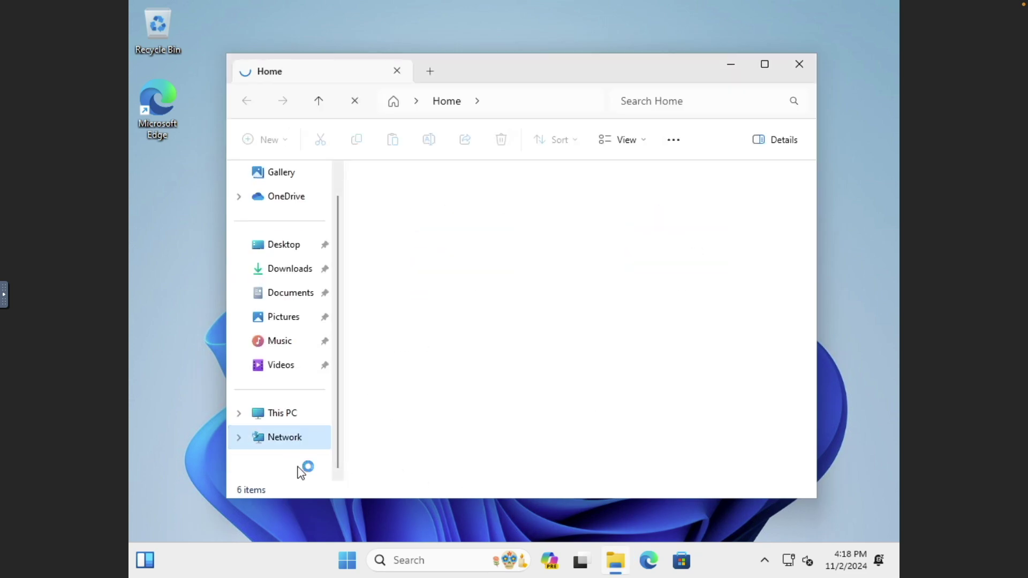
click(483, 171)
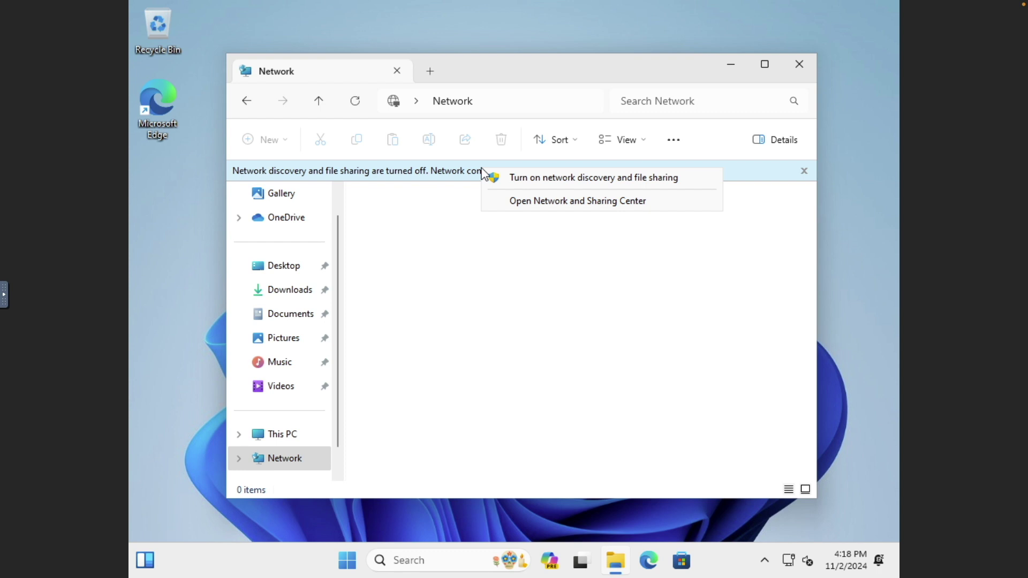
click(527, 180)
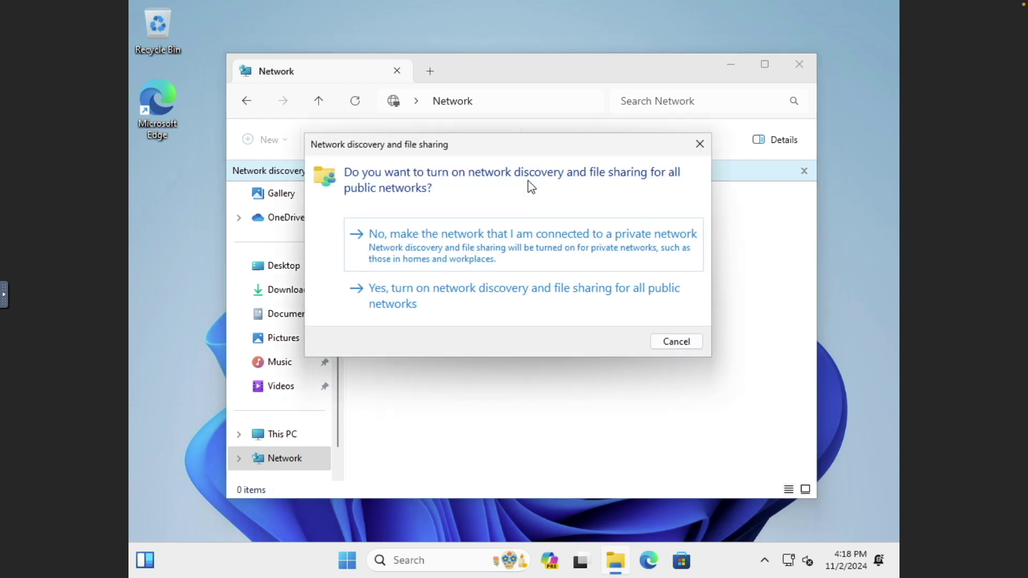
click(547, 249)
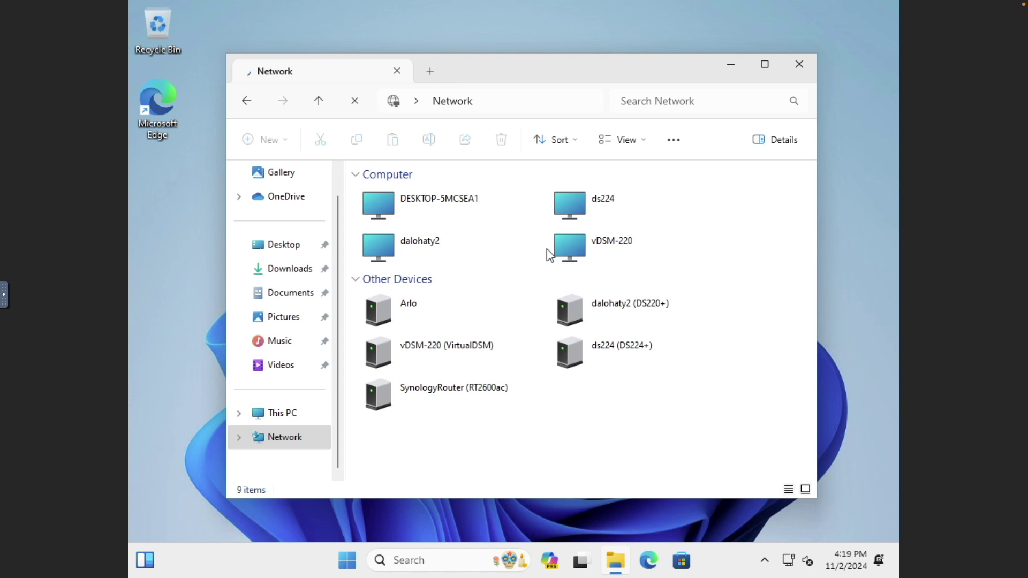
Sign in to the dalohaty2 NAS with its admin credentials, open the uploads folder, then close Explorer.
click(433, 248)
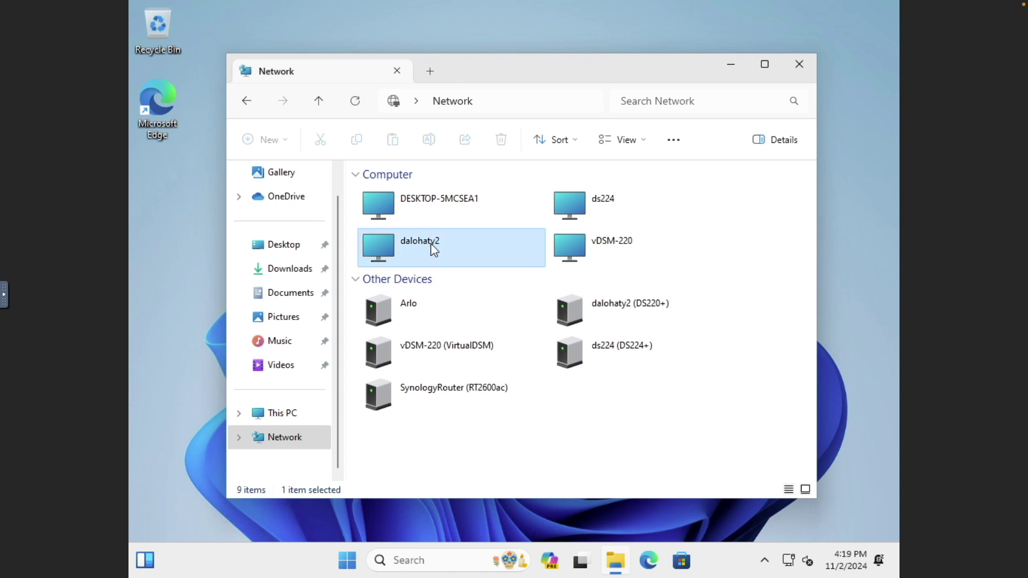
double_click(430, 244)
text(ds)
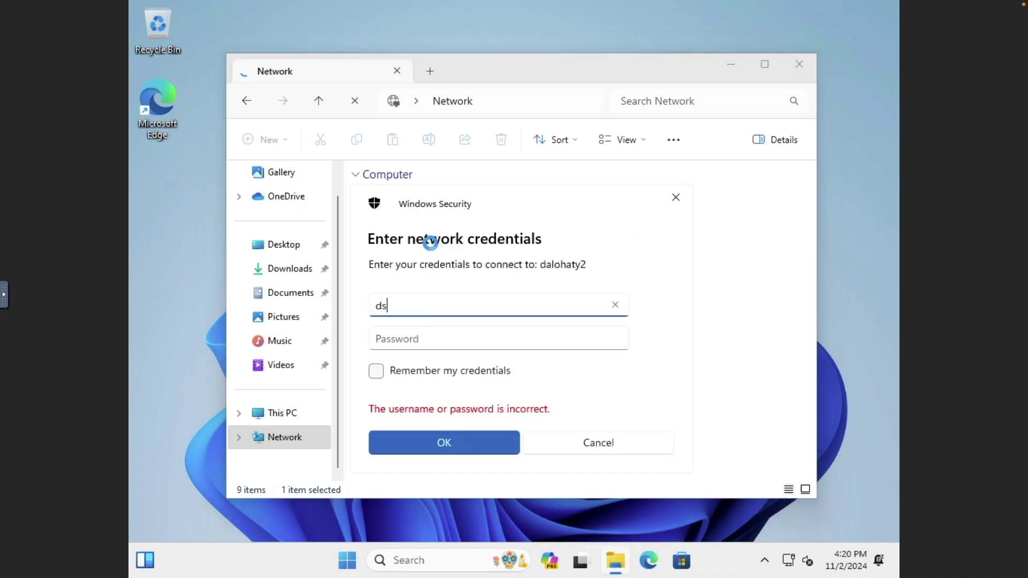
text(admin)
key(Tab)
text(••••••••••••)
key(Return)
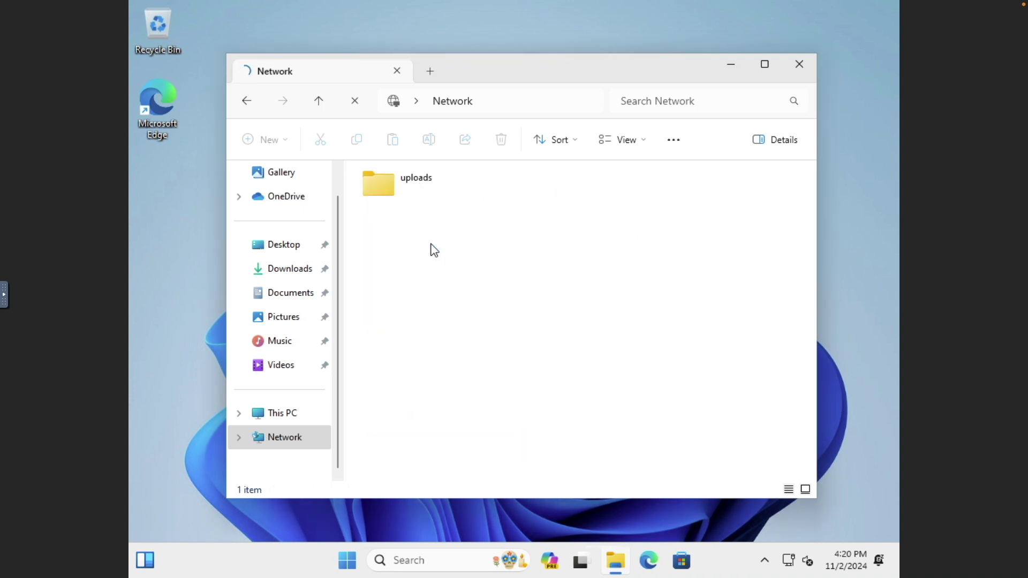
double_click(390, 186)
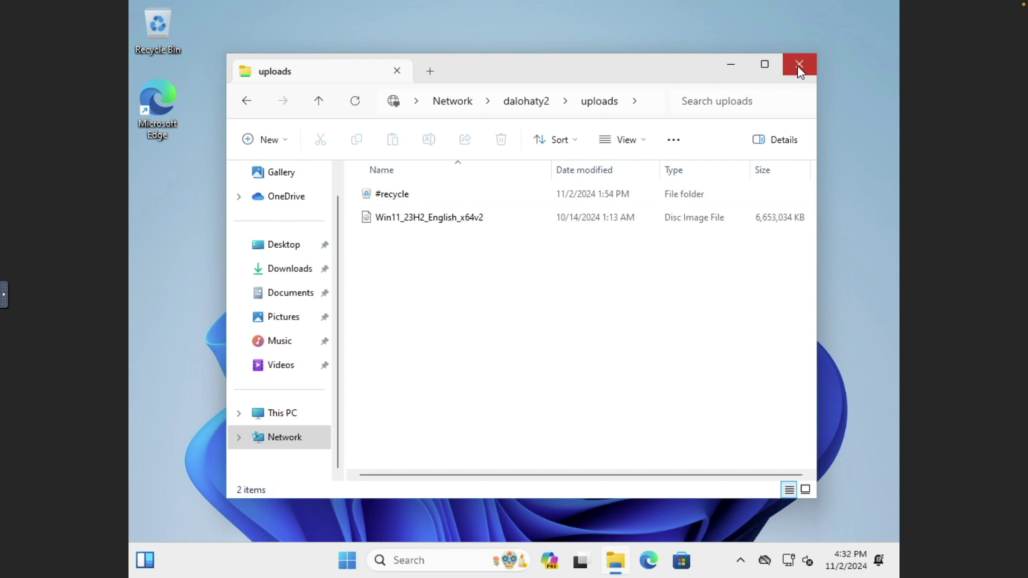
click(798, 65)
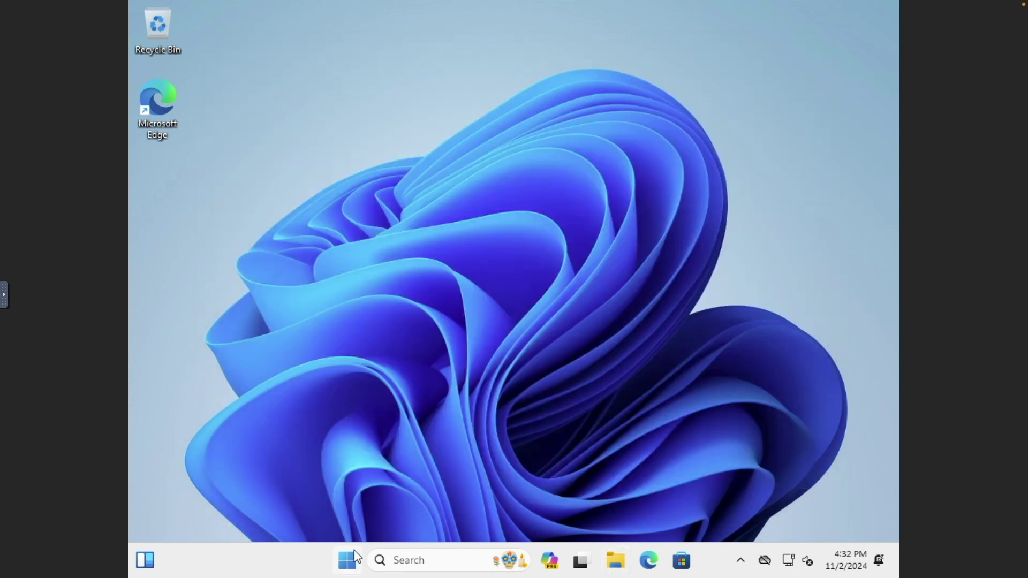
Turn Remote Desktop on in Settings > System and confirm it.
click(356, 558)
click(705, 179)
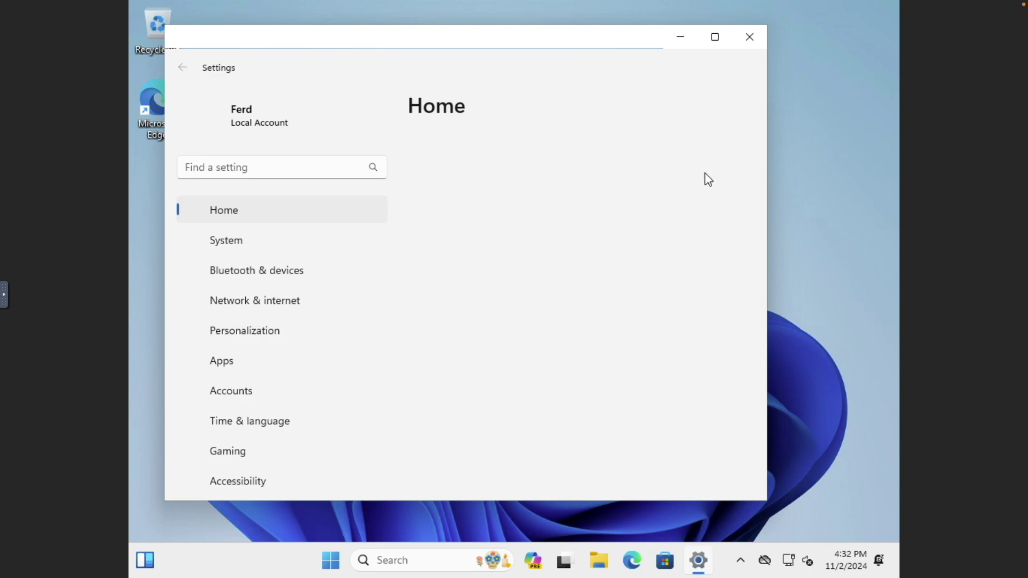
scroll(348, 351, down, 1)
click(232, 180)
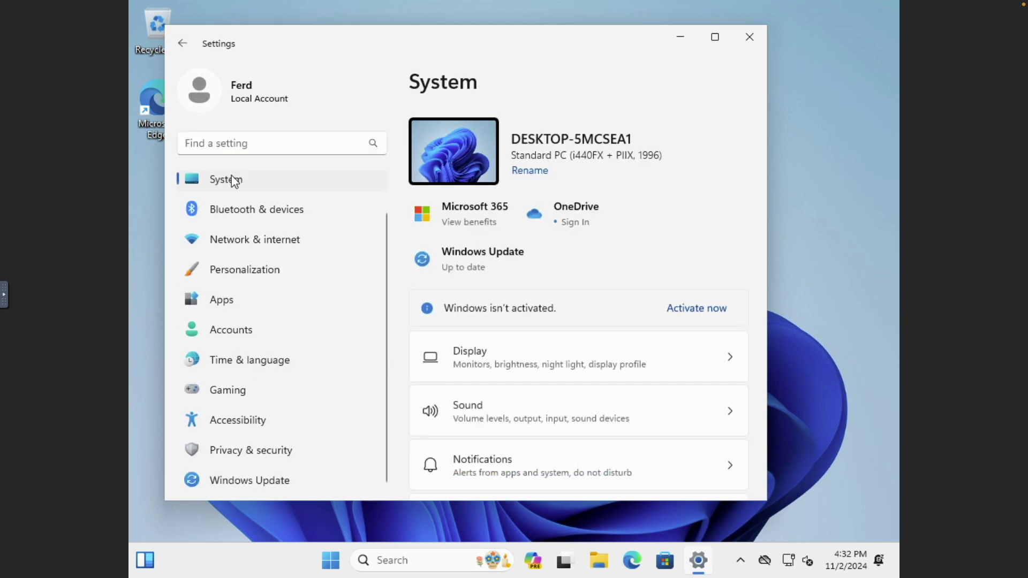
scroll(460, 287, down, 10)
click(459, 288)
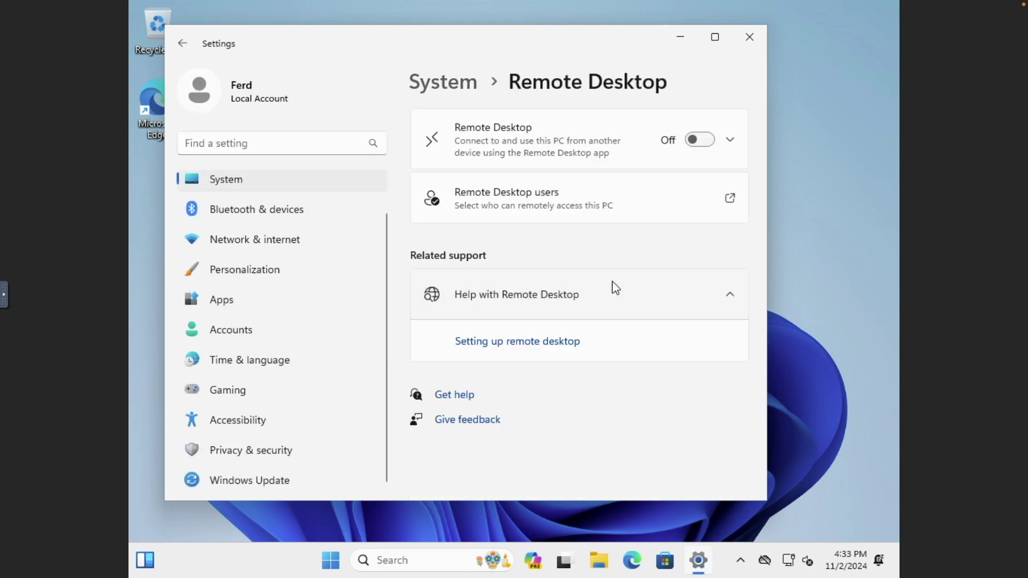
click(704, 142)
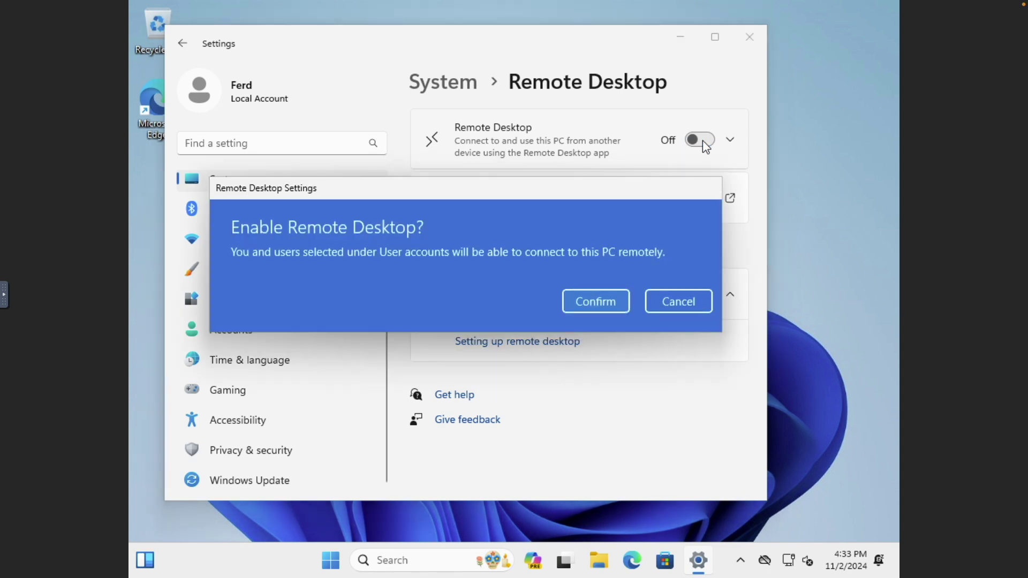
click(612, 302)
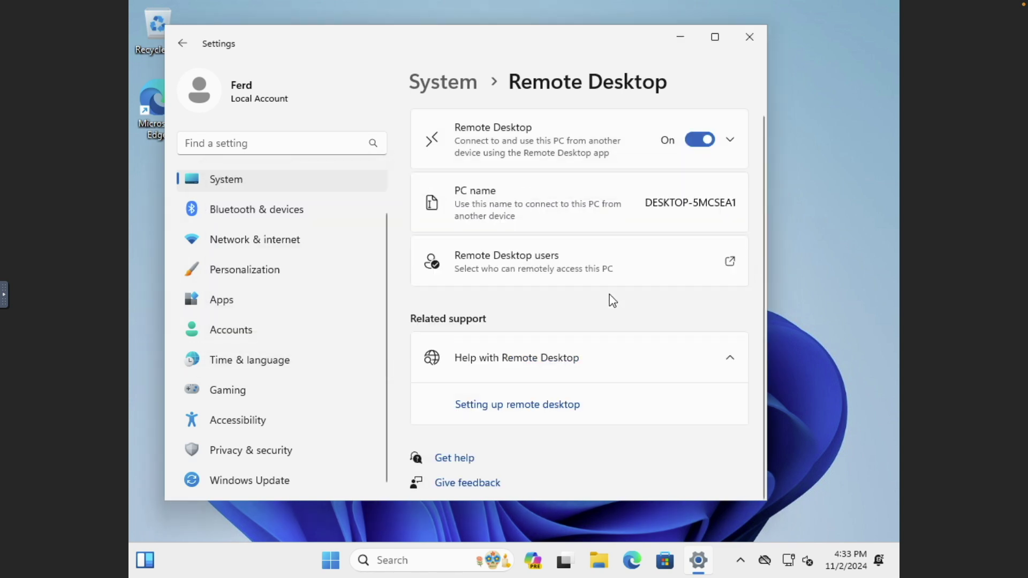
Show the Ethernet connection's details in Network & internet to find its IPv4 address.
click(348, 244)
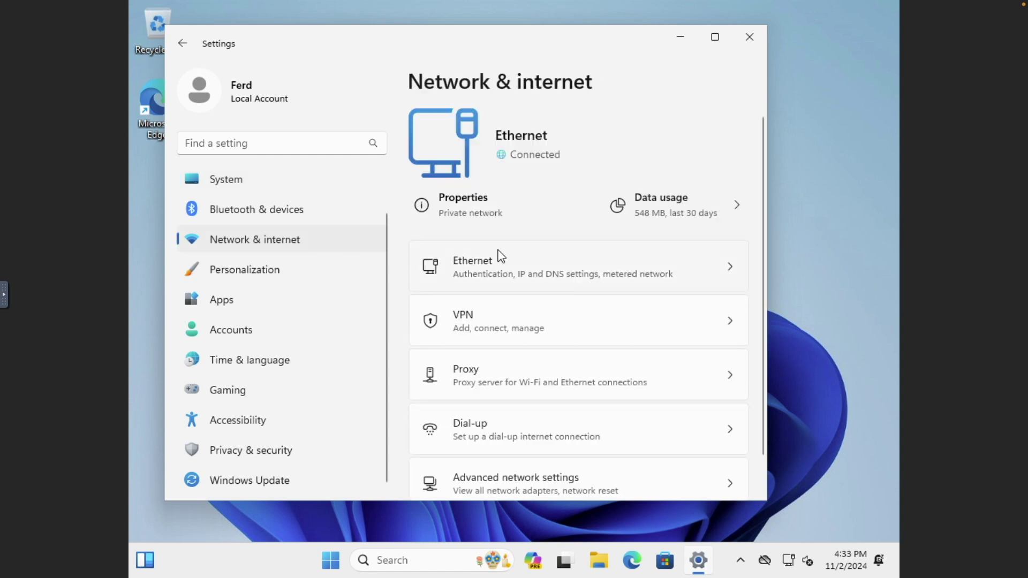
click(599, 271)
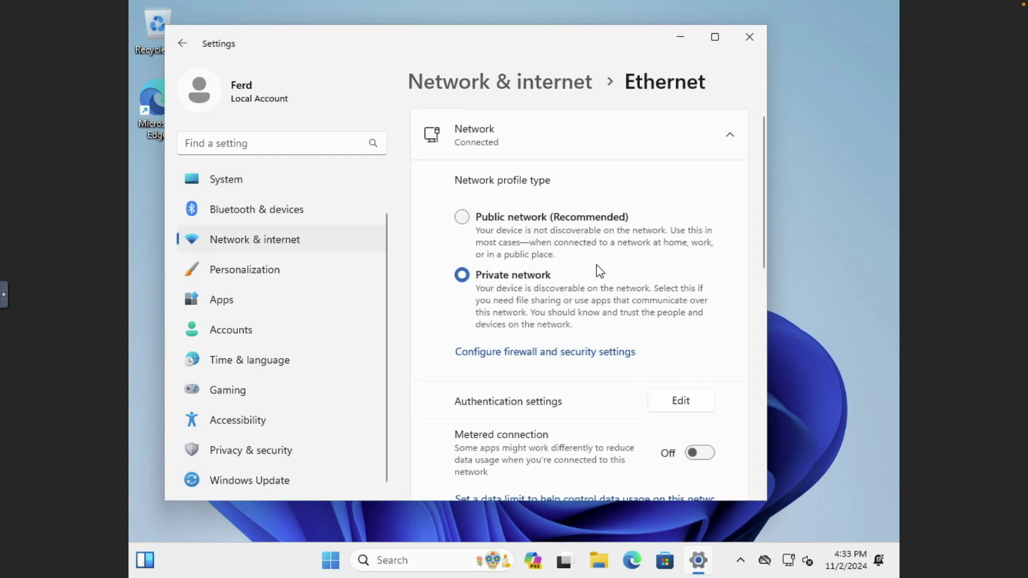
scroll(599, 271, down, 10)
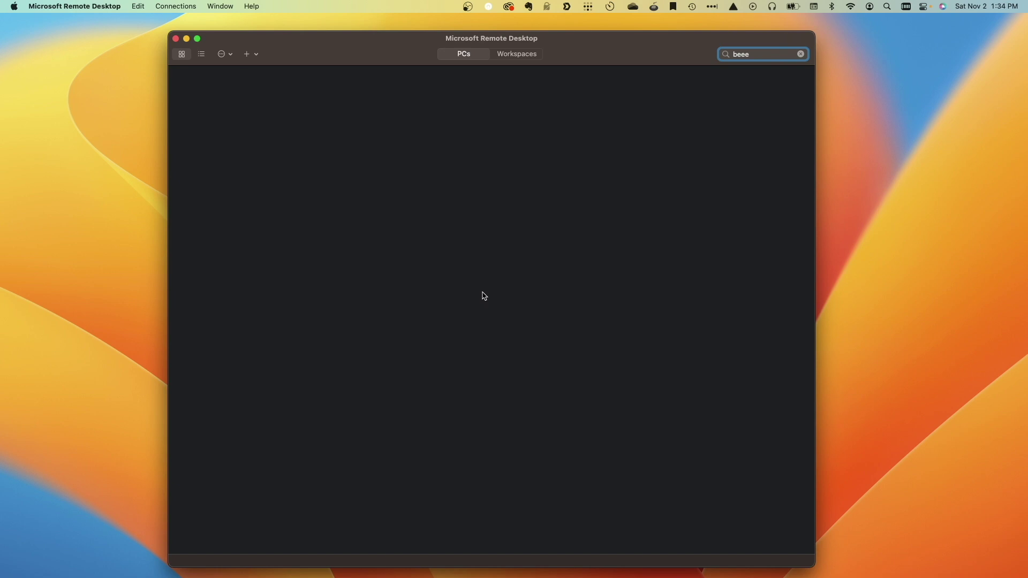
Add a PC at 10.0.4.9 with friendly name win11.
click(249, 55)
click(255, 73)
text(10.0.4.9)
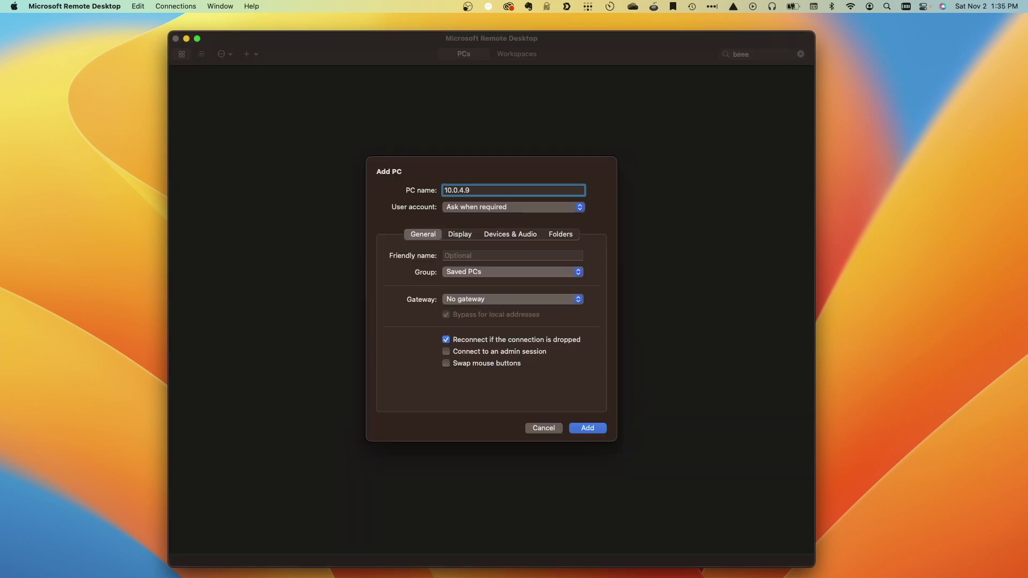
key(Tab)
text(win11)
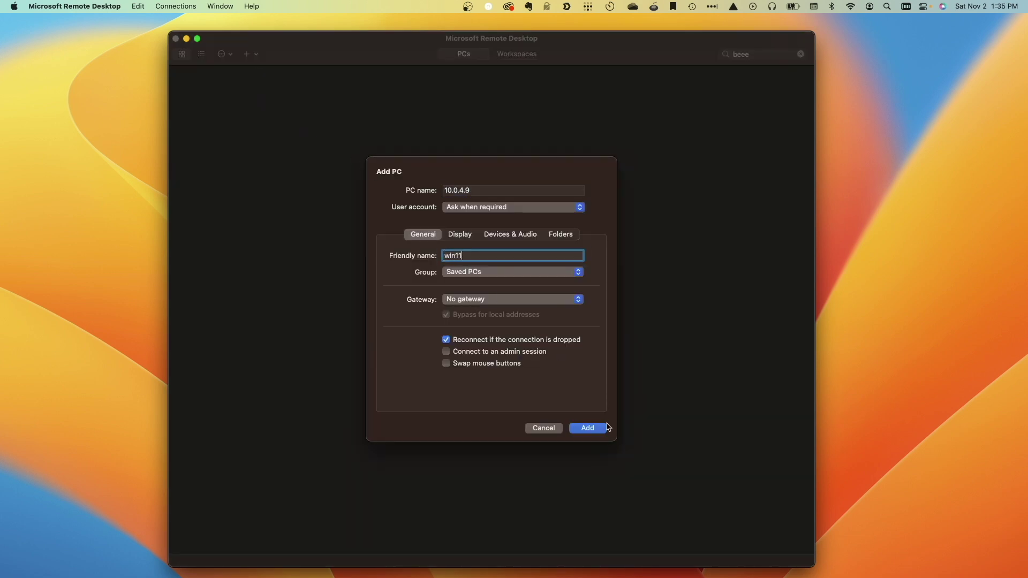
click(606, 428)
Connect to win11 and sign in with the Windows local account credentials.
double_click(248, 111)
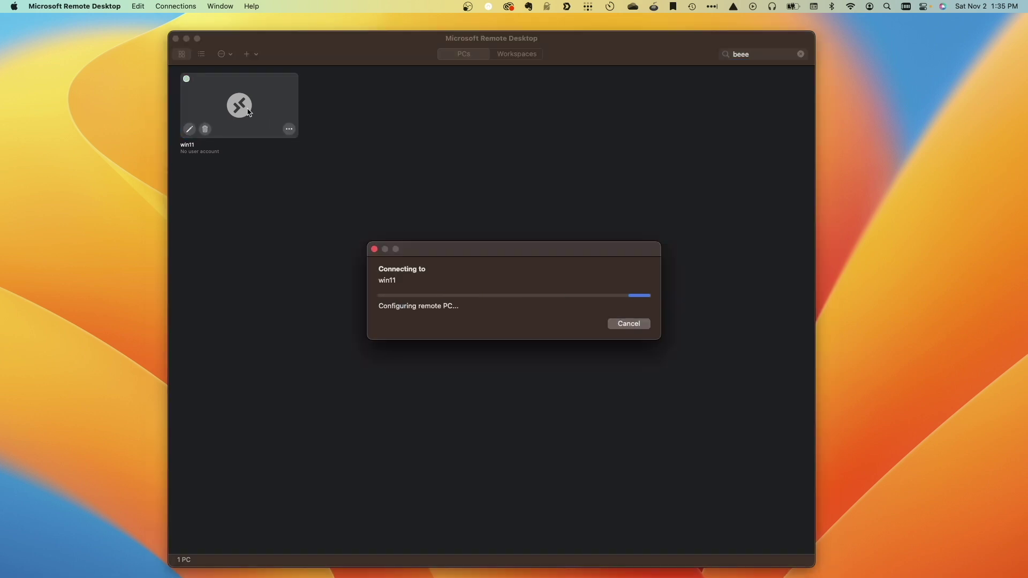
text(fred)
key(Tab)
text(*************)
key(Return)
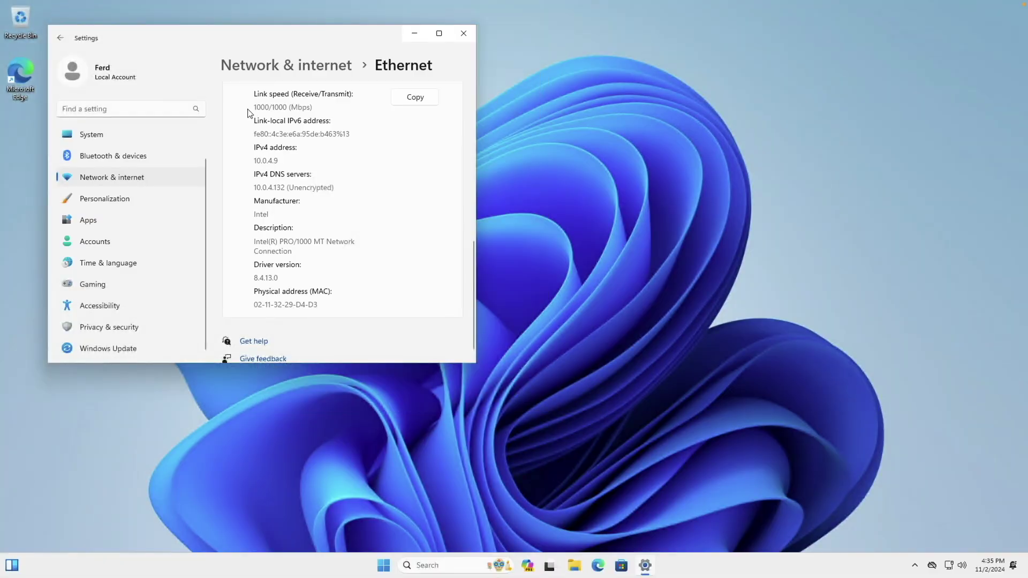
Turn on automatic time zone in Date & time settings and accept the detected Hawaii (UTC-10:00) zone.
right_click(990, 566)
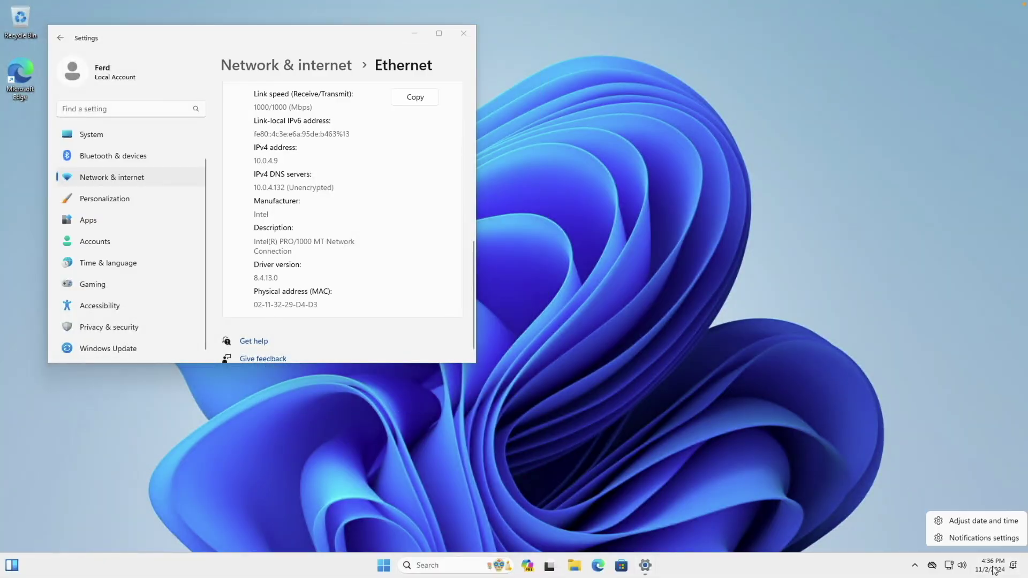
click(990, 523)
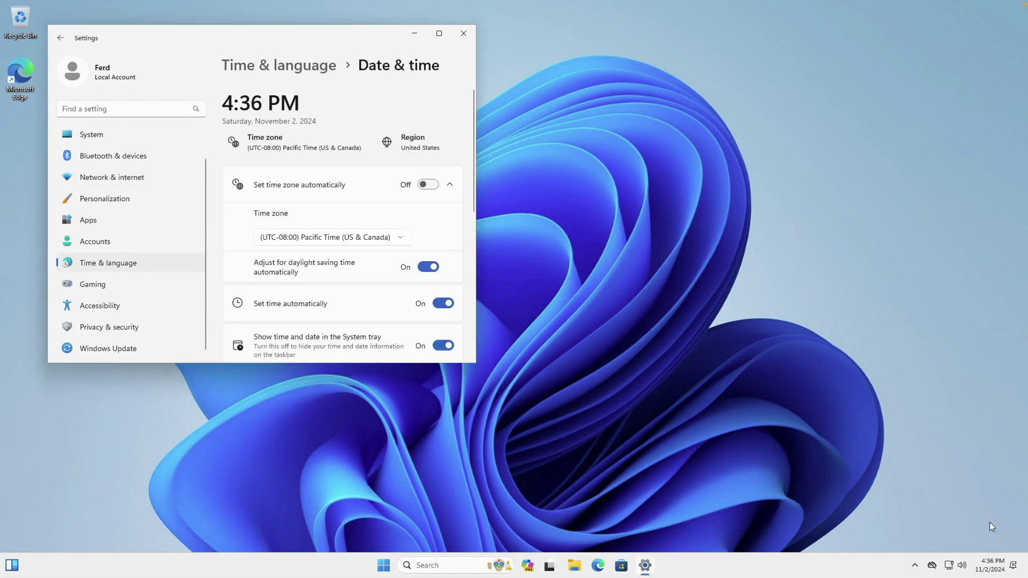
click(431, 186)
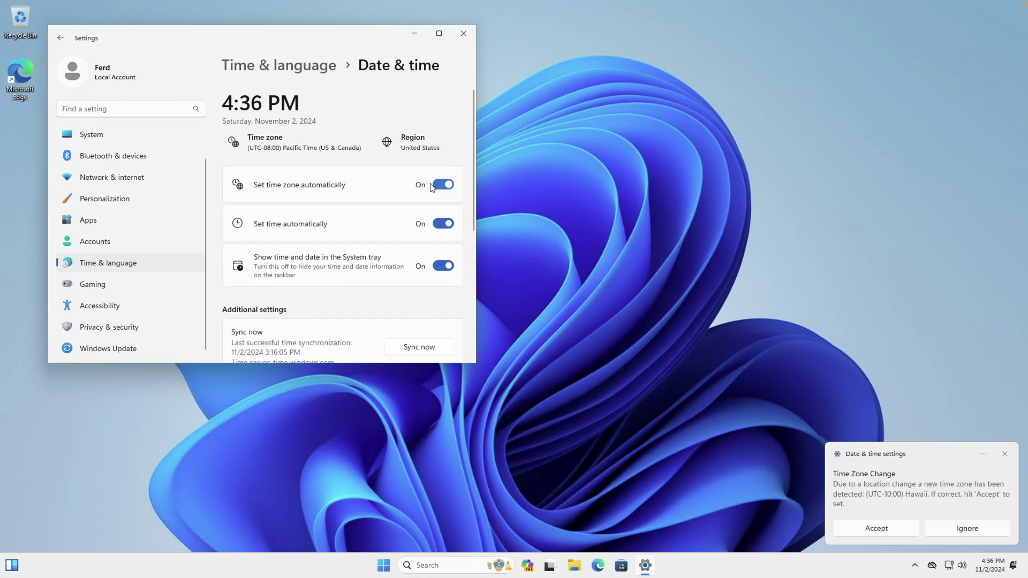
click(894, 530)
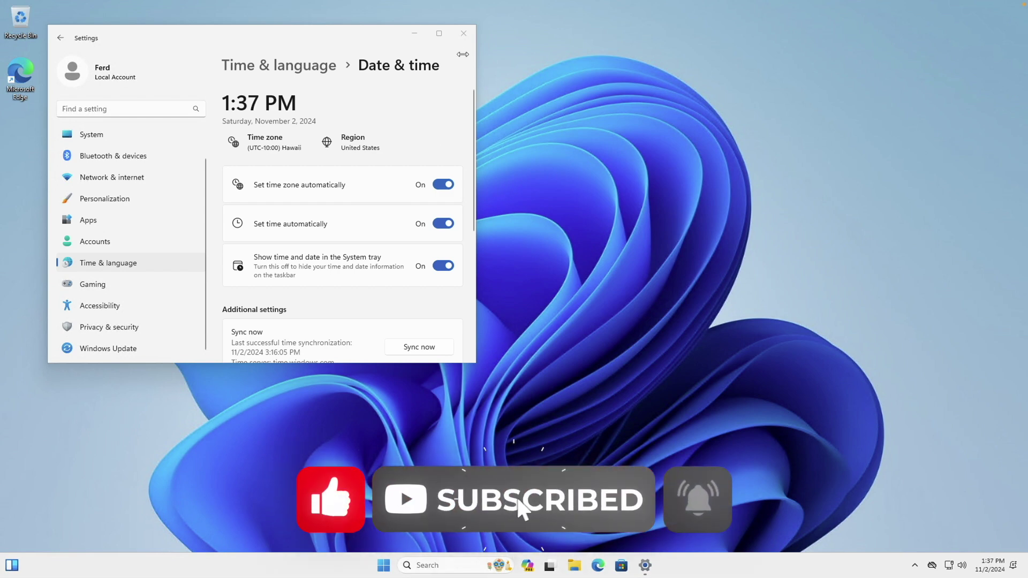
Close the Settings window to return to the Windows 11 desktop.
click(463, 34)
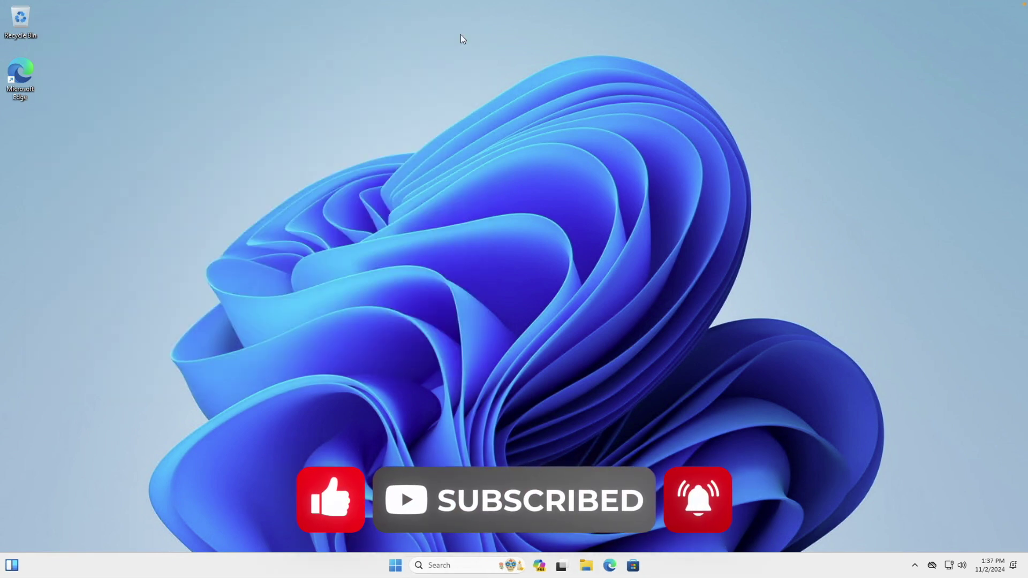